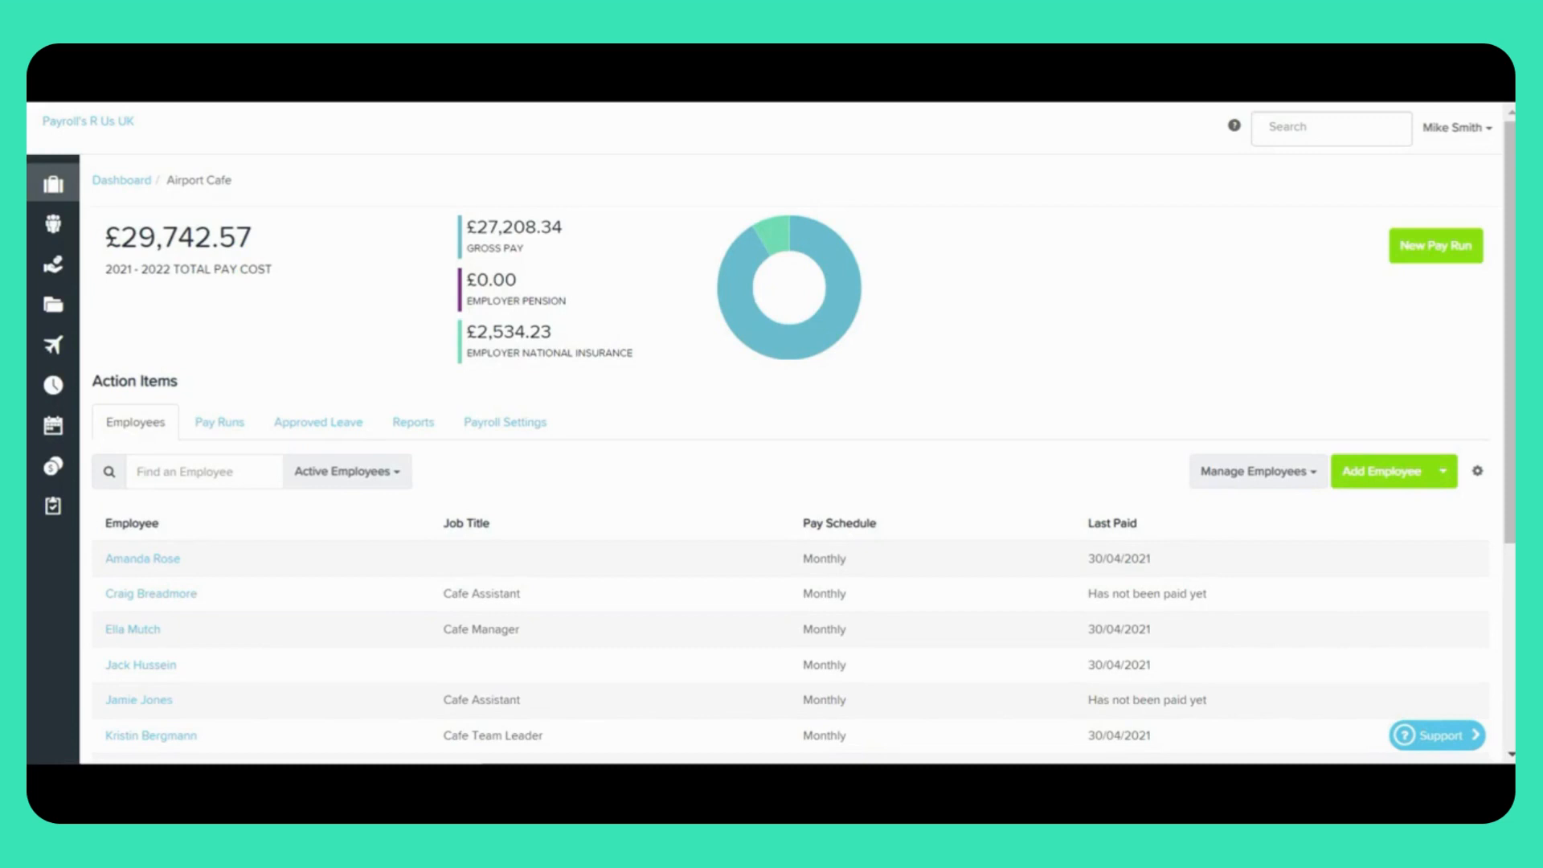
Step: Open the Leave Categories page in the payroll settings of the Airport Cafe business
mouse_move(53, 185)
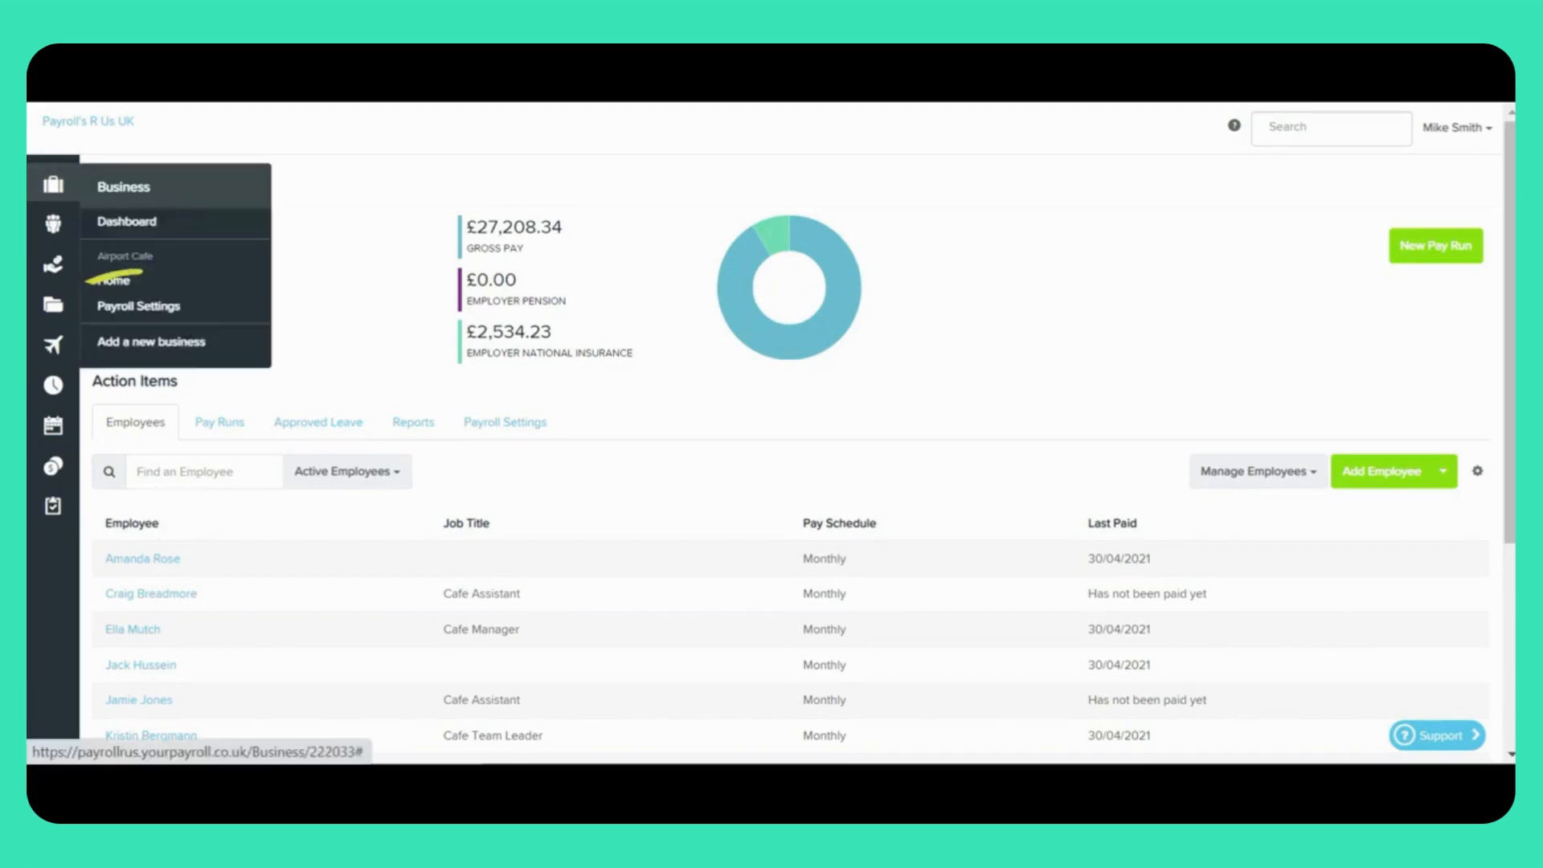
click(138, 305)
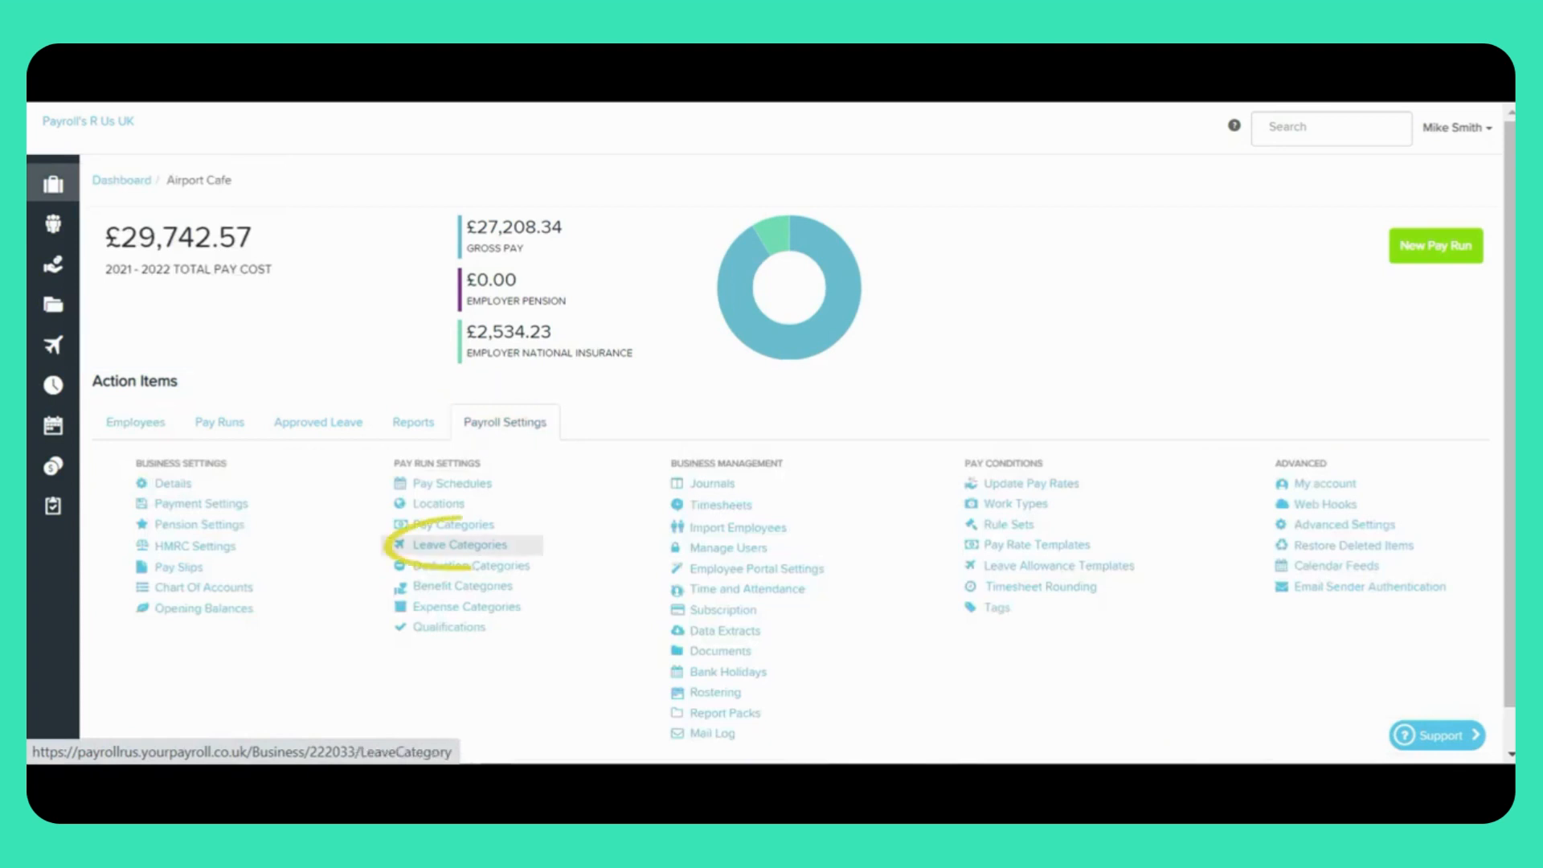
click(460, 544)
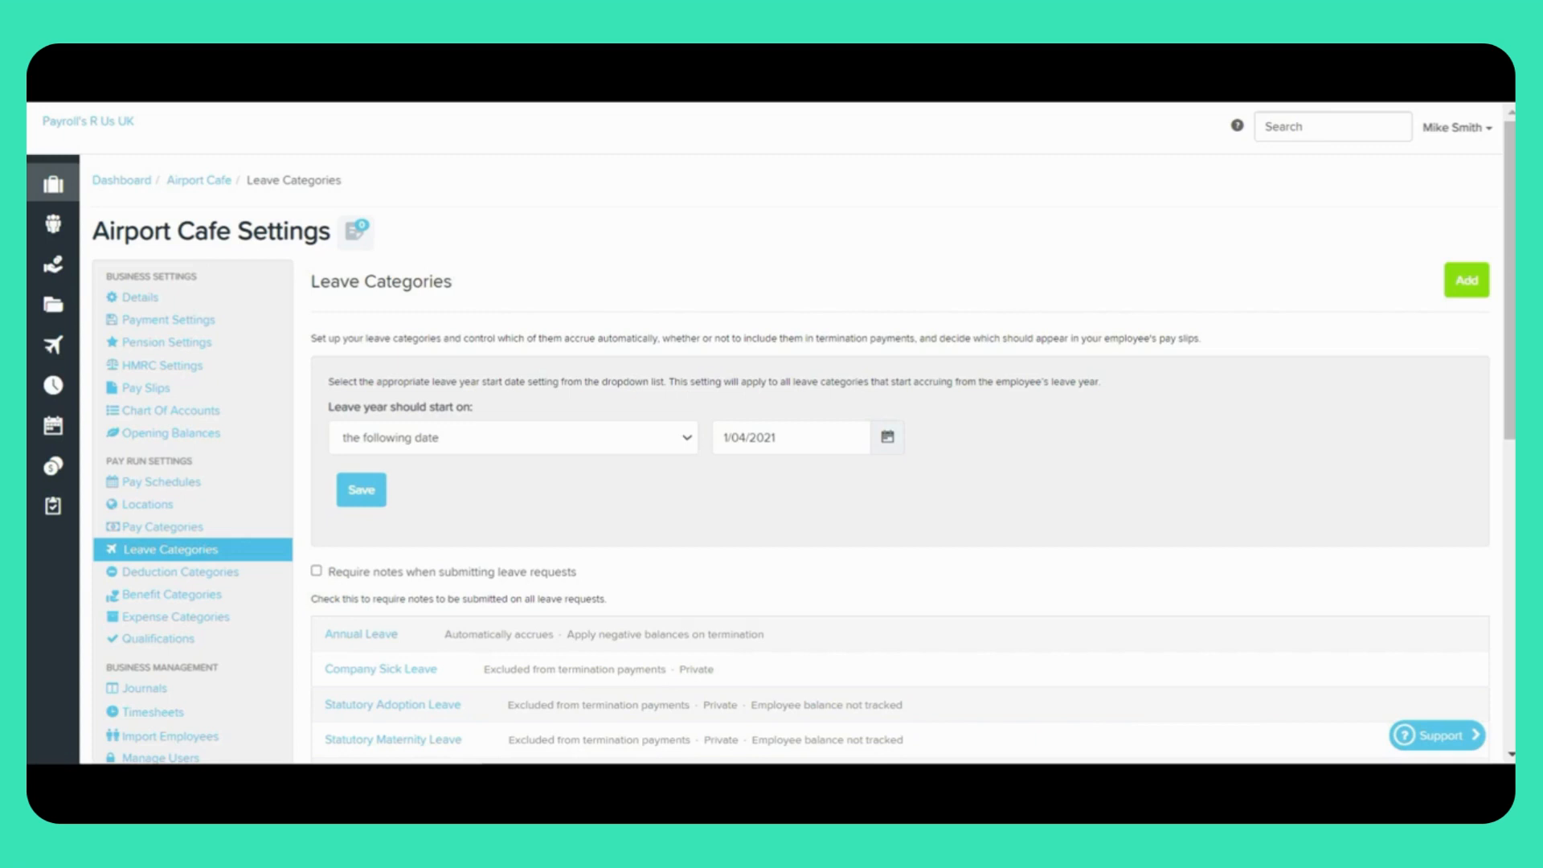
scroll(804, 442, down, 2)
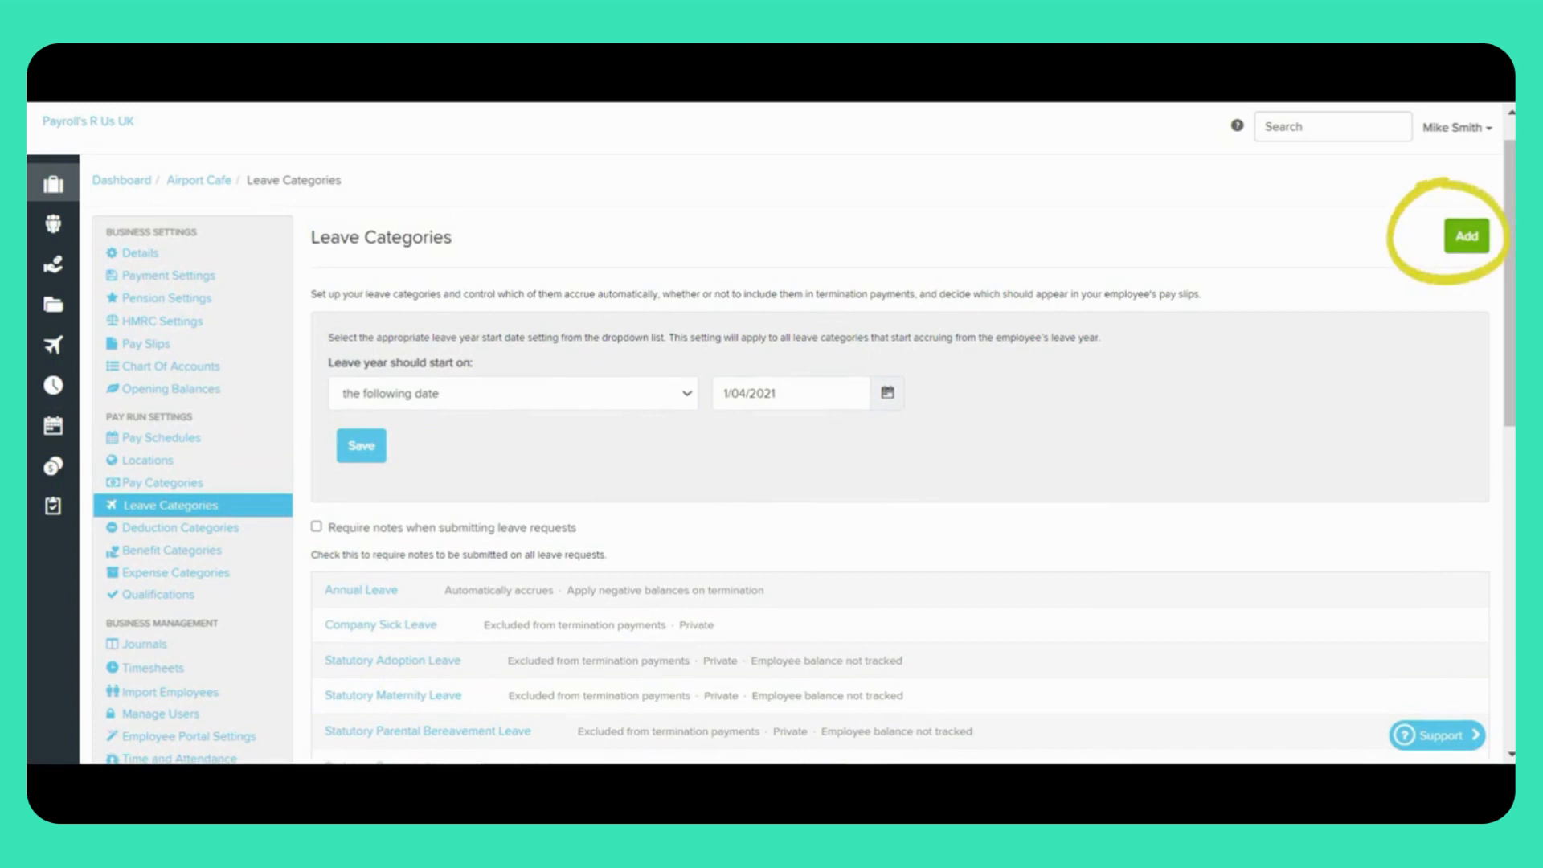
Step: Start a new leave category and review the available leave category types and employee leave balance options
click(1467, 236)
scroll(900, 388, down, 4)
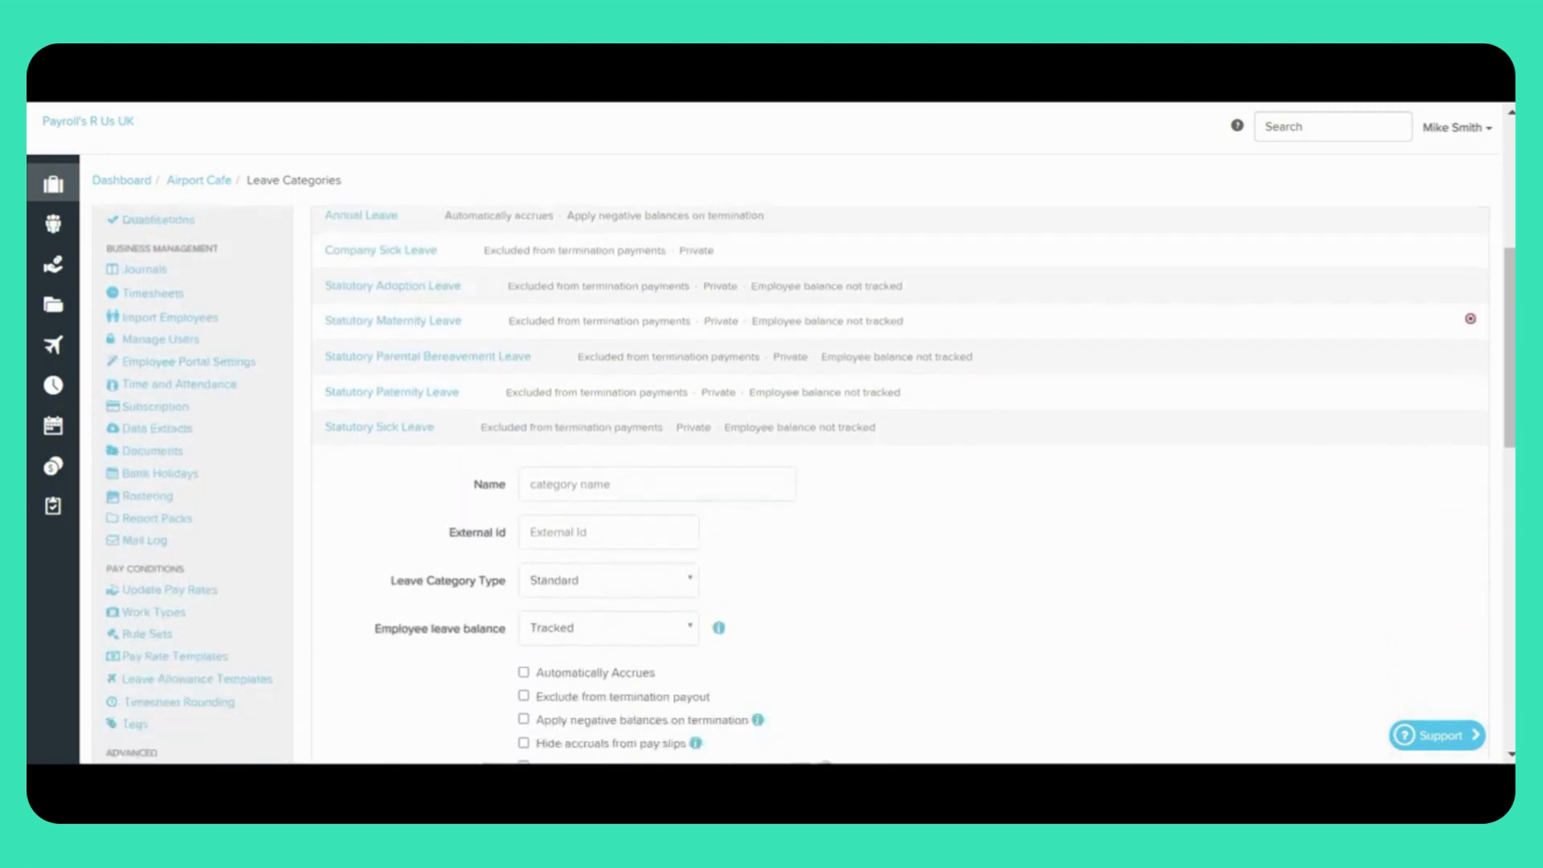
scroll(900, 389, down, 2)
scroll(900, 389, down, 1)
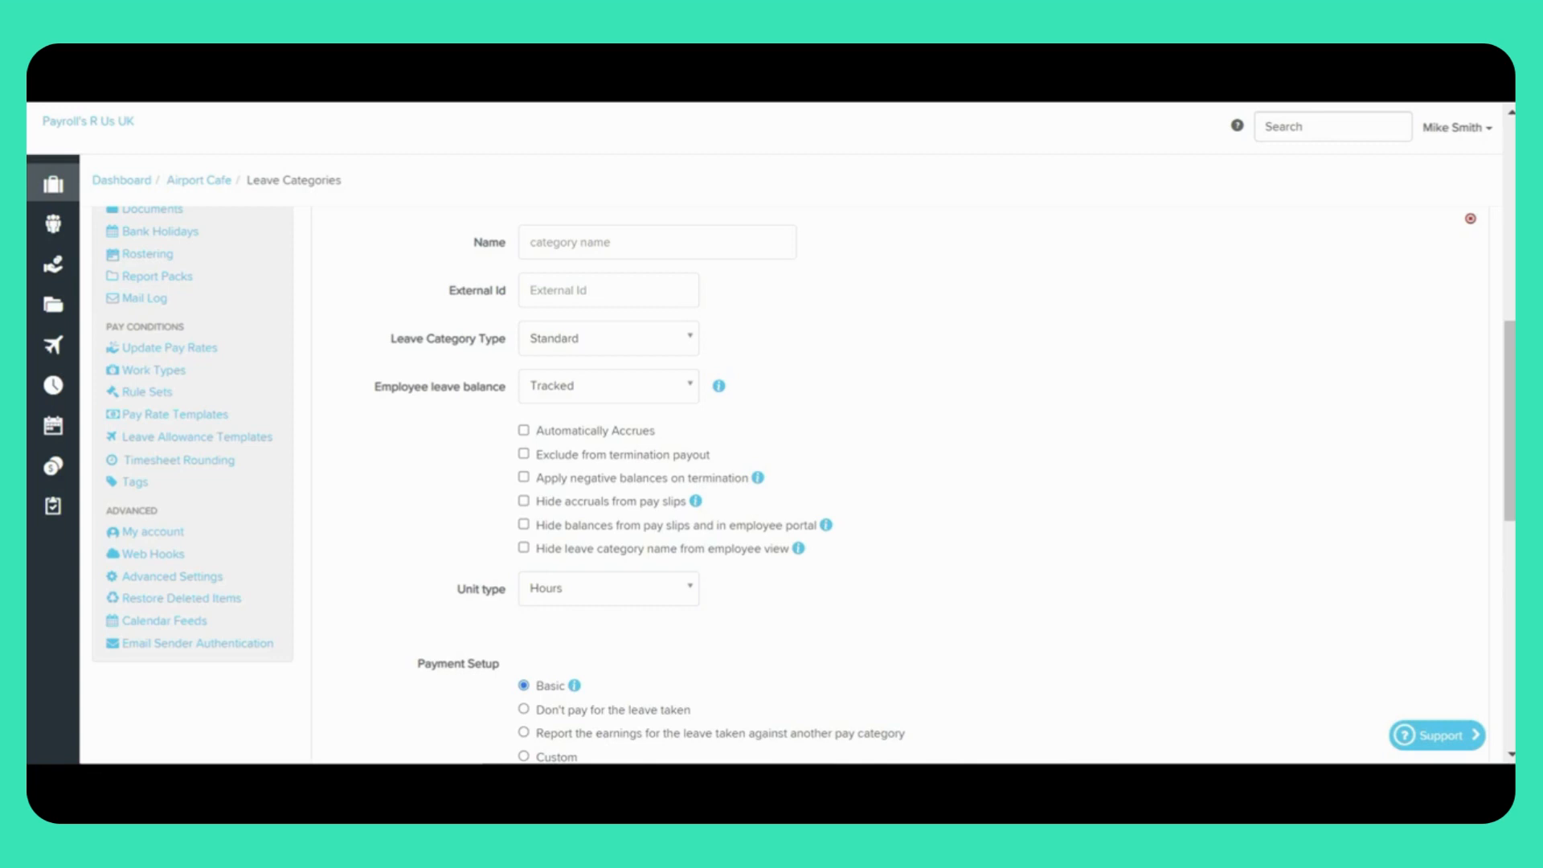
click(608, 338)
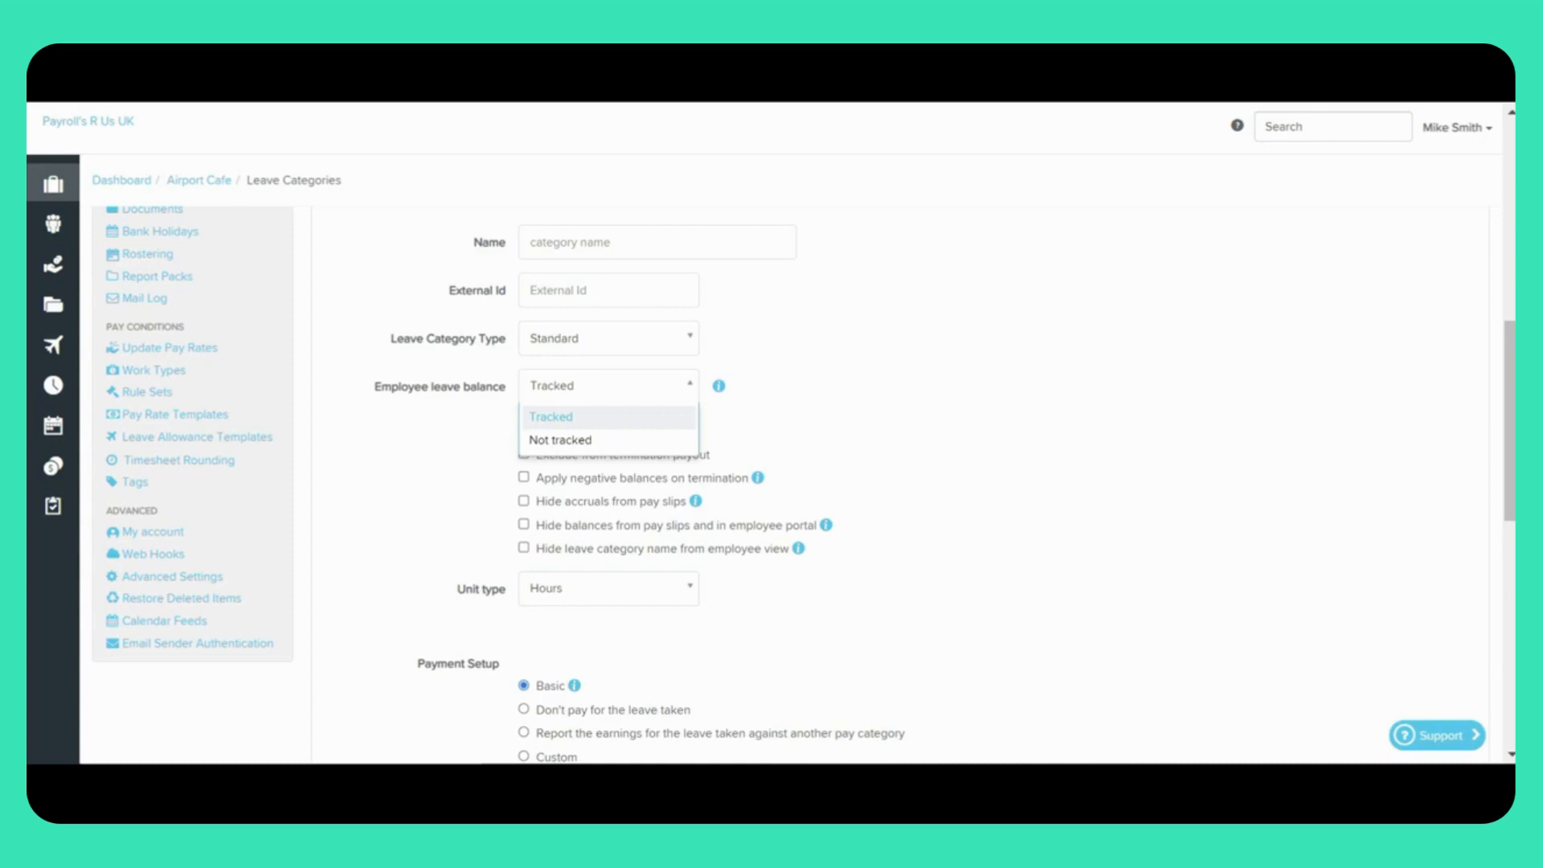
click(1470, 218)
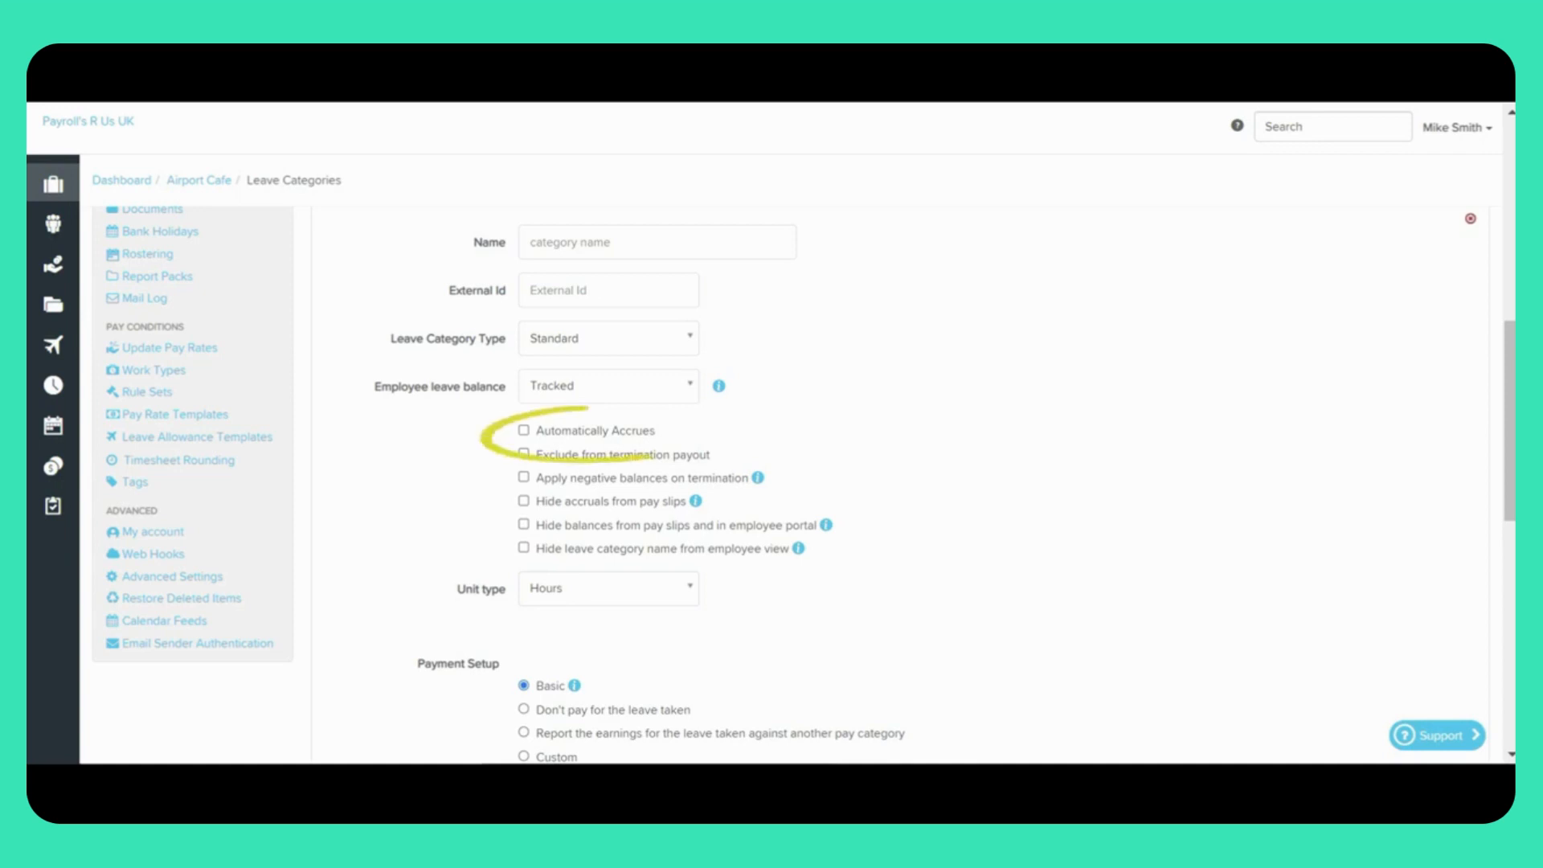
Step: Enable automatic accrual for the new leave category and review the accrual basis options
click(523, 431)
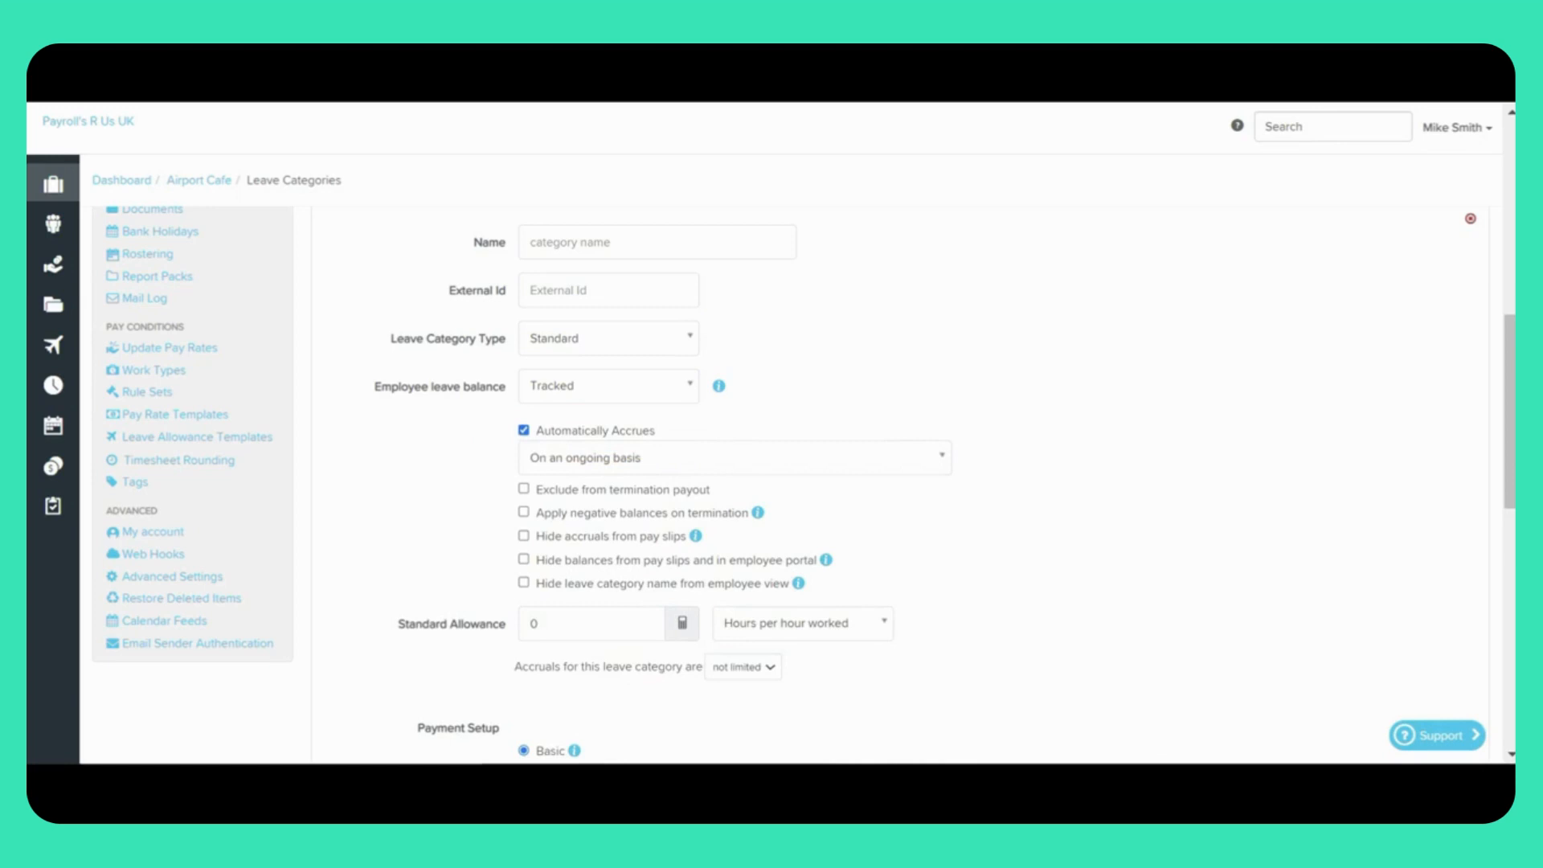
click(735, 458)
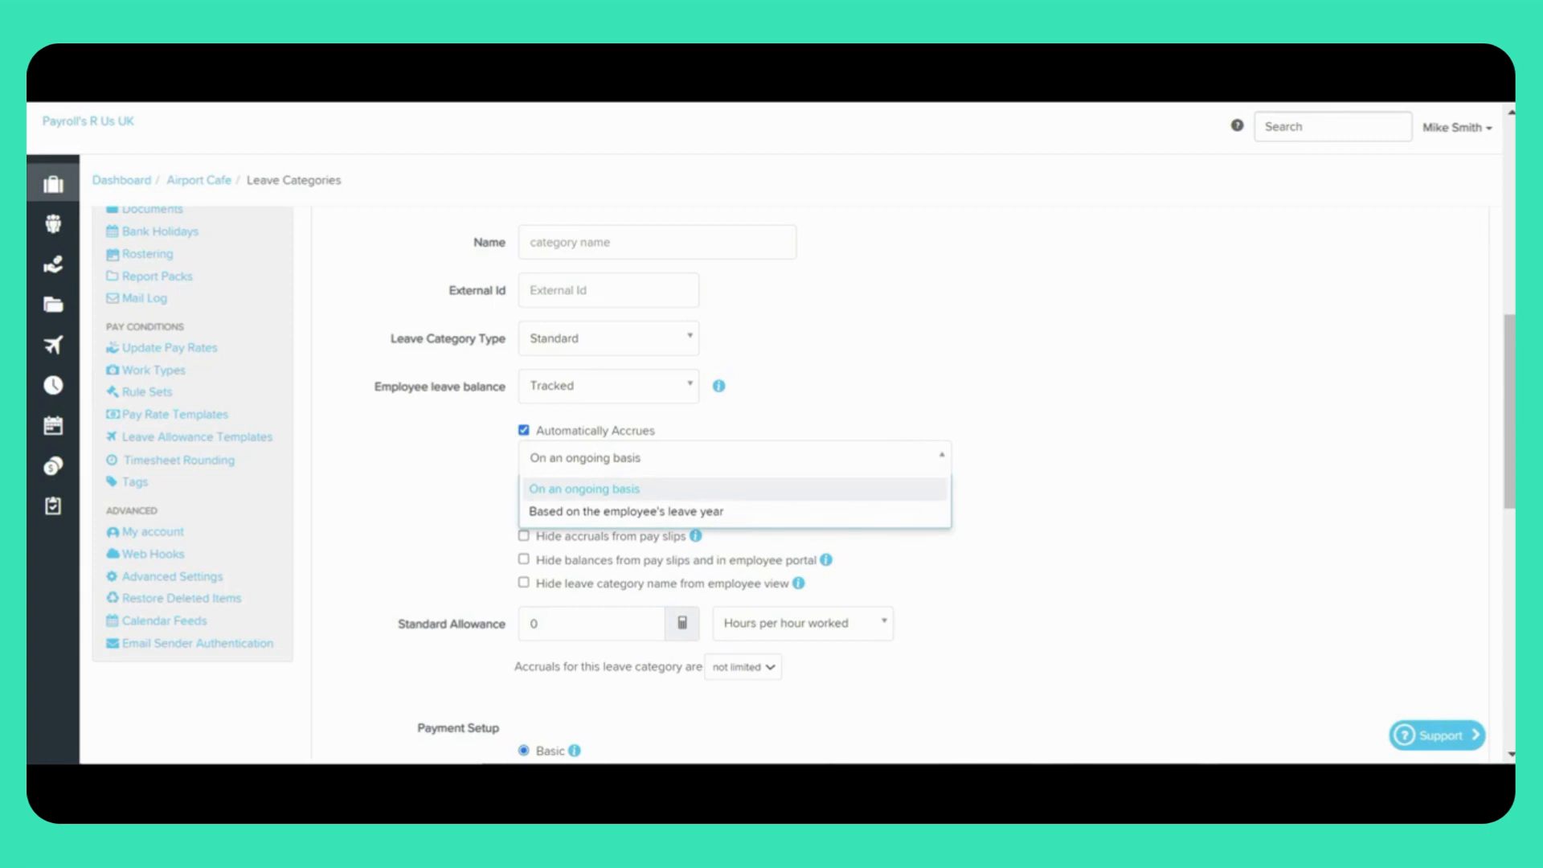
key(Escape)
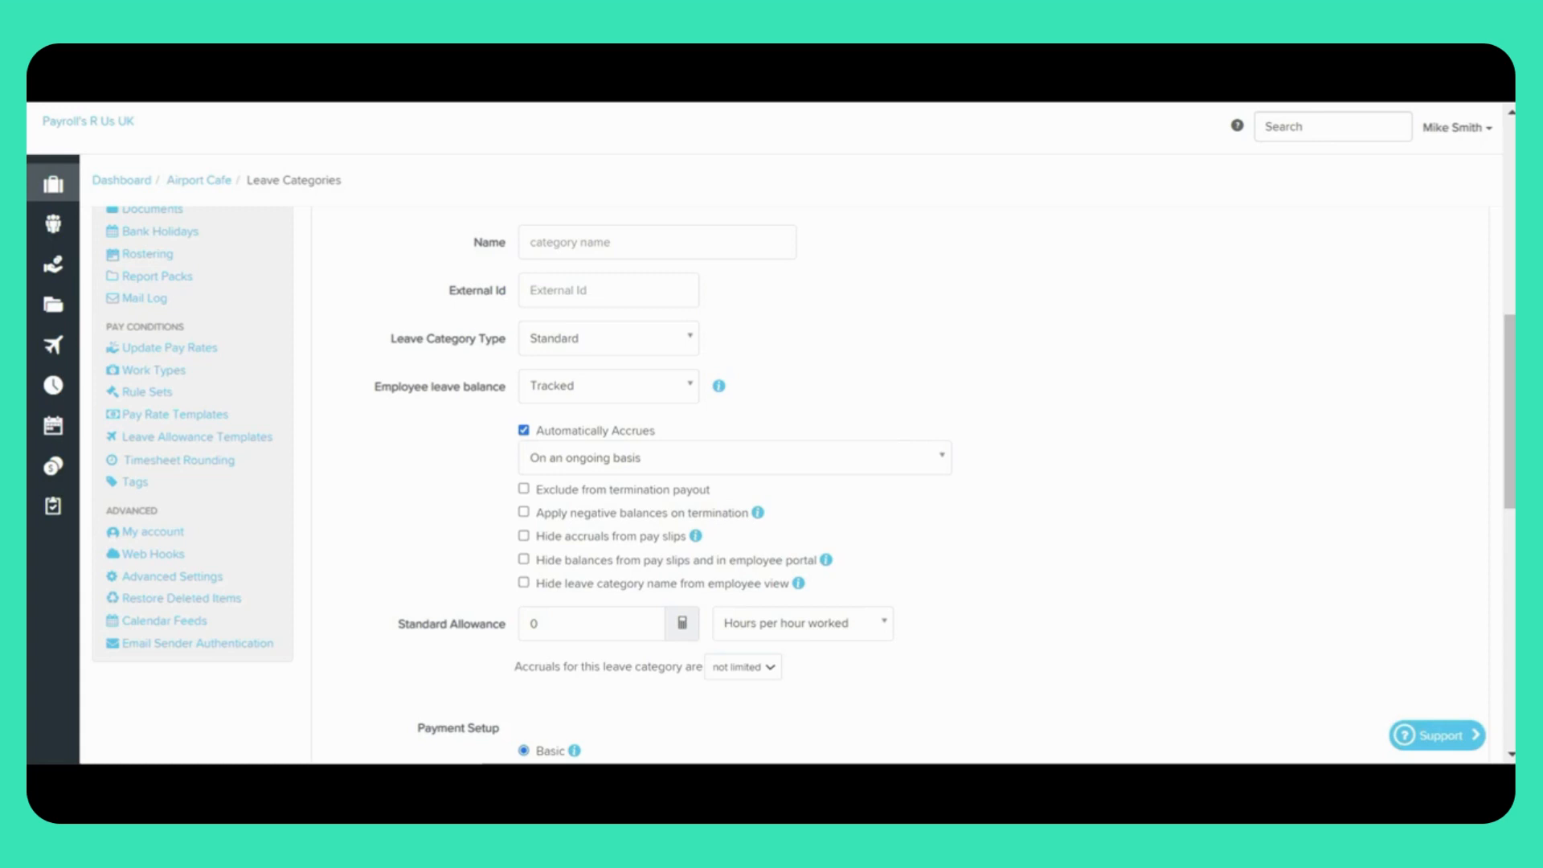
Step: Review the standard allowance units and limit the category's accruals to a maximum number of hours
click(802, 623)
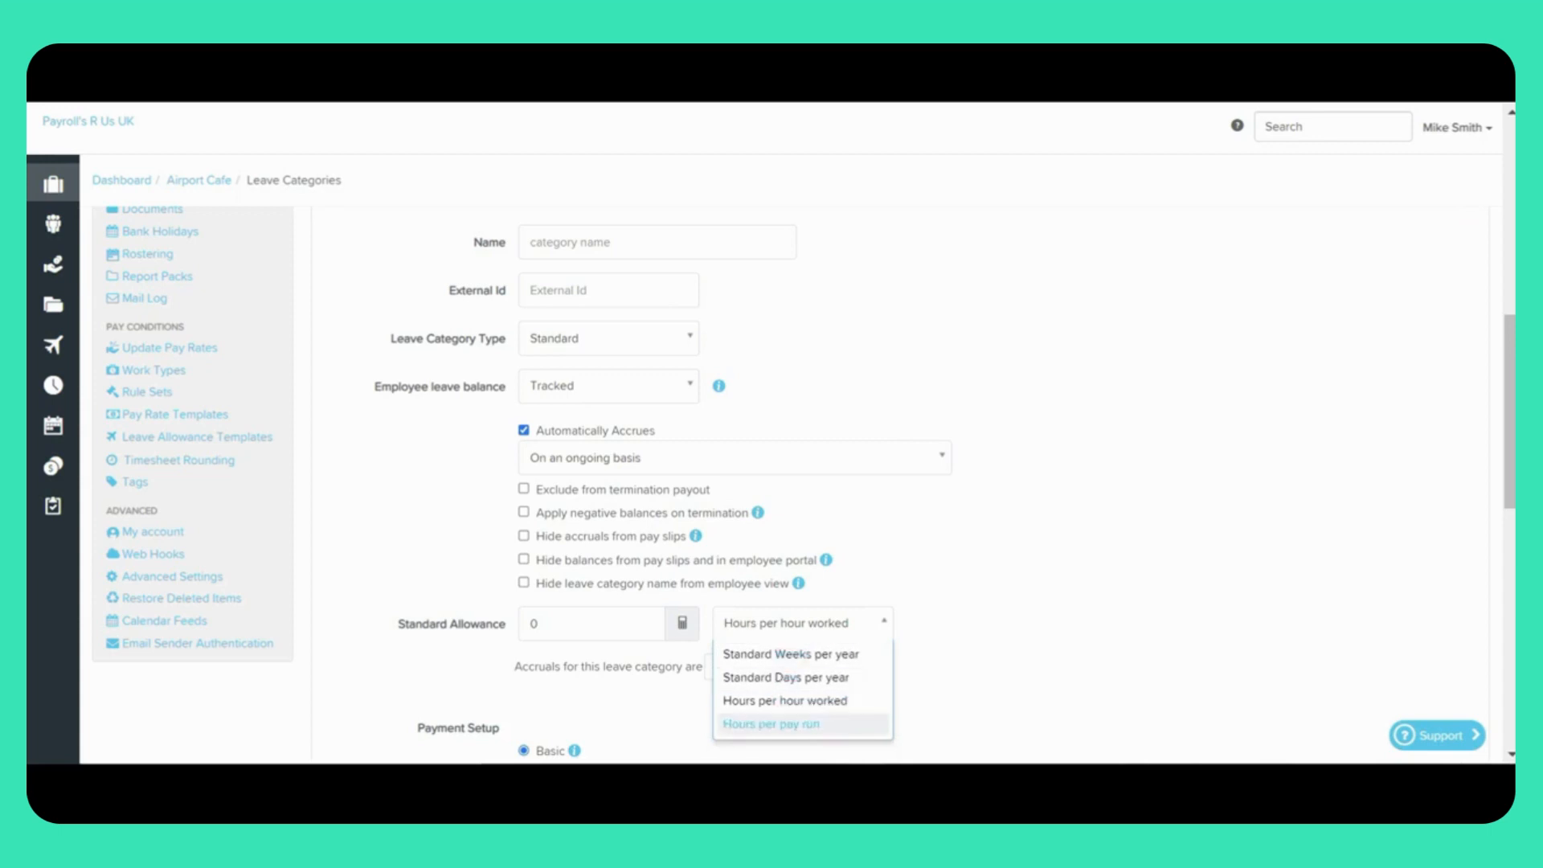
click(1470, 219)
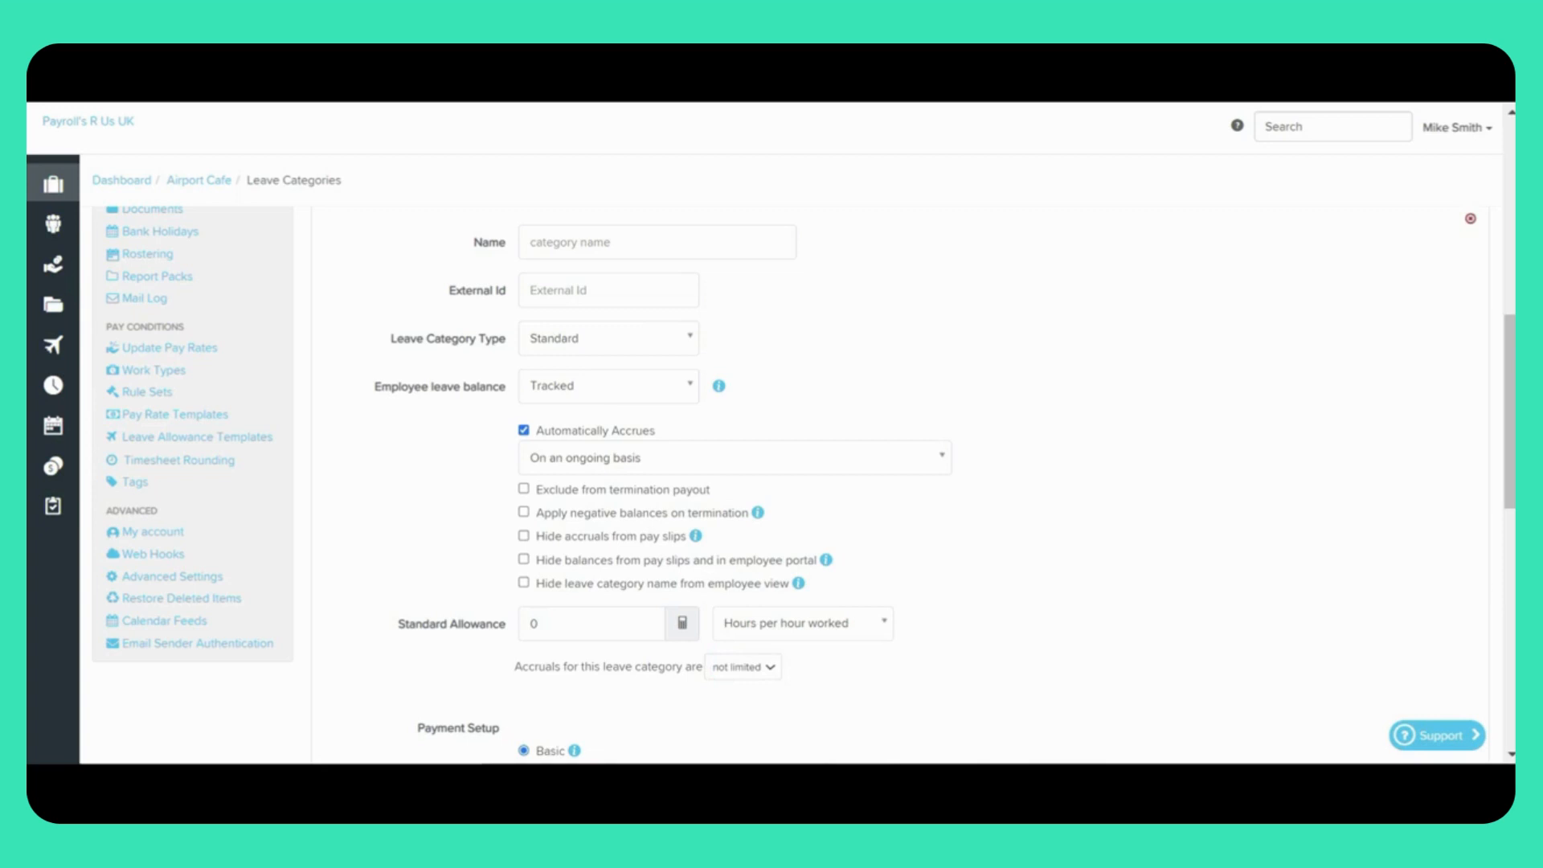
click(682, 623)
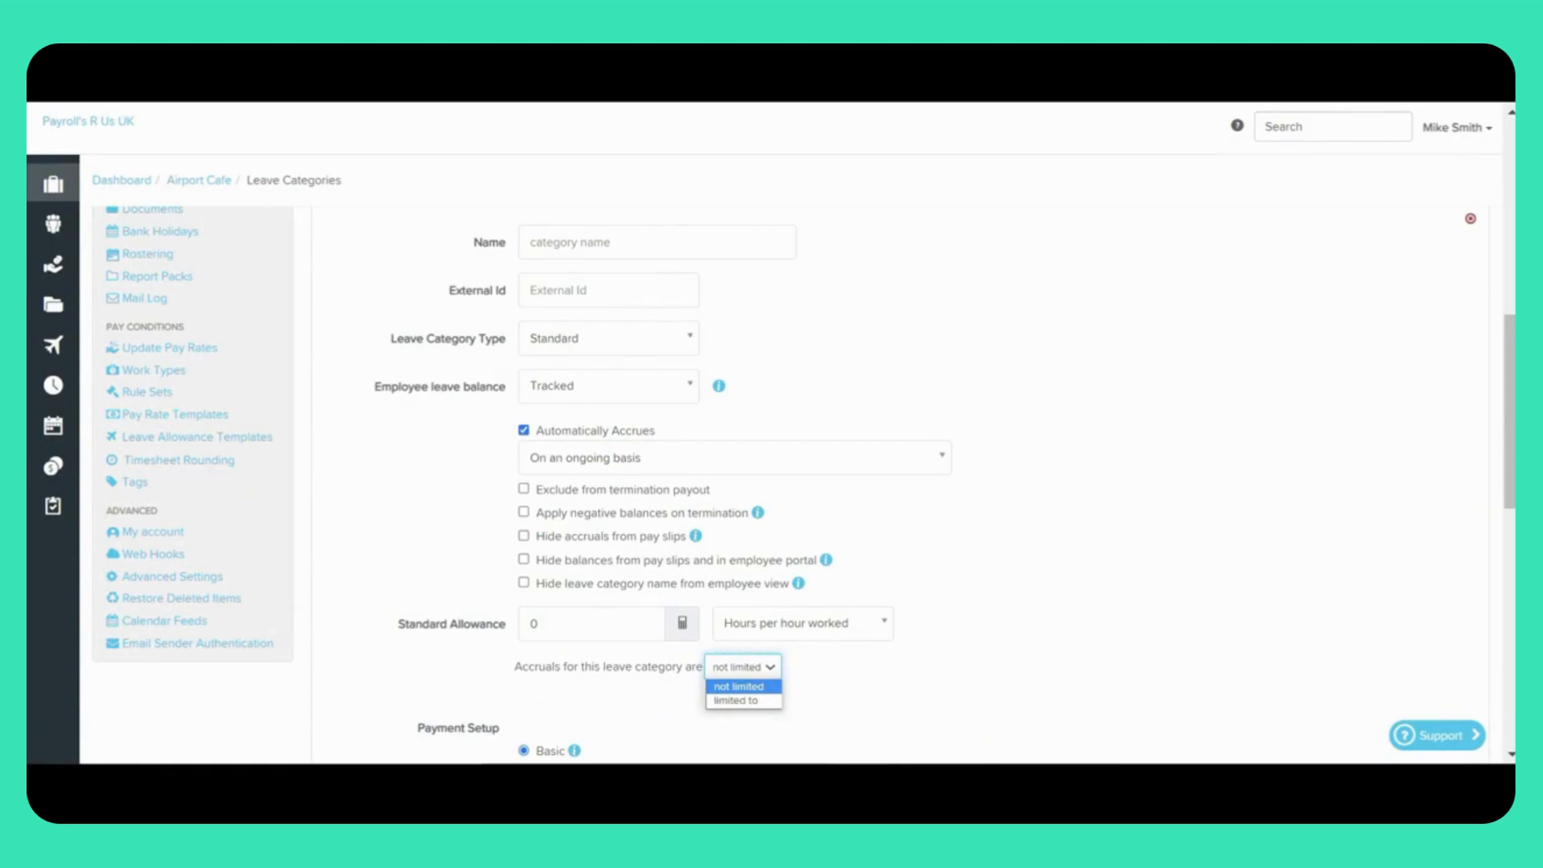
click(736, 700)
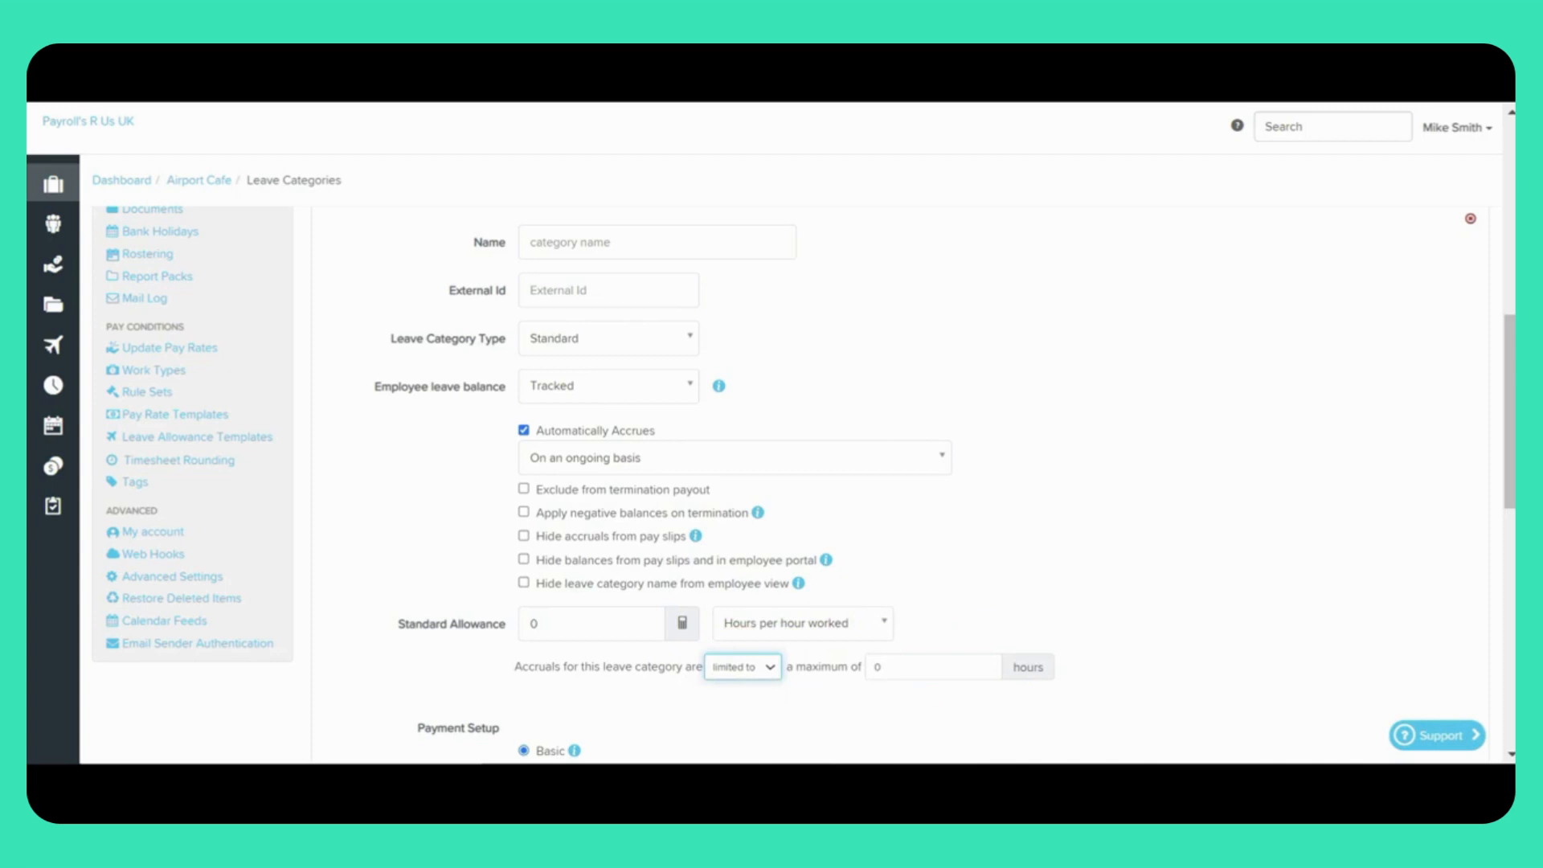
Step: Base accruals on the employee's leave year, accrued in advance, and review the carry over options
scroll(734, 408, down, 1)
click(735, 407)
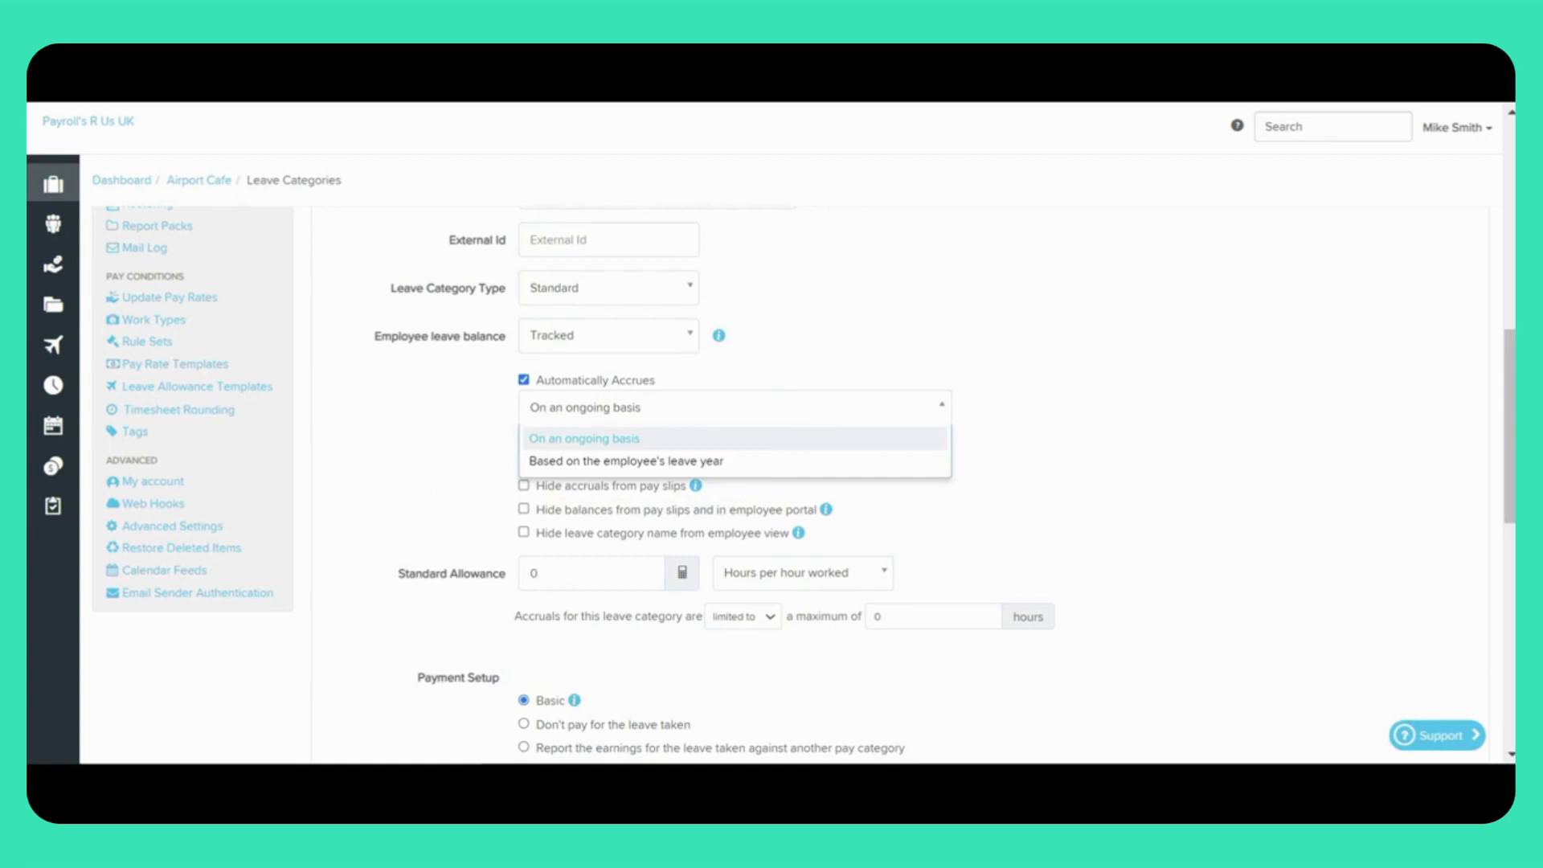
click(626, 461)
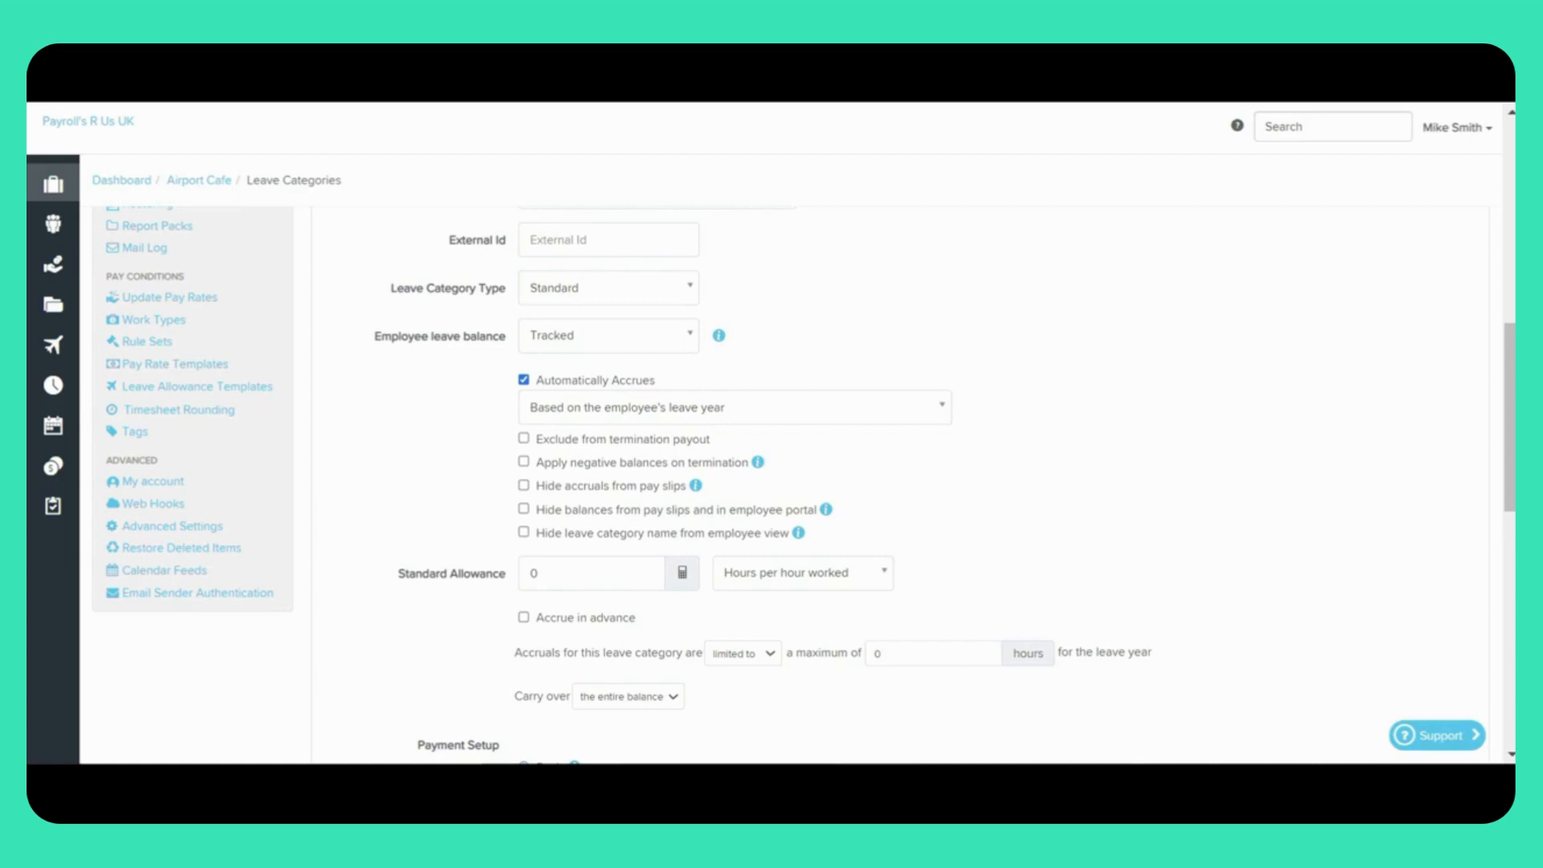
click(523, 617)
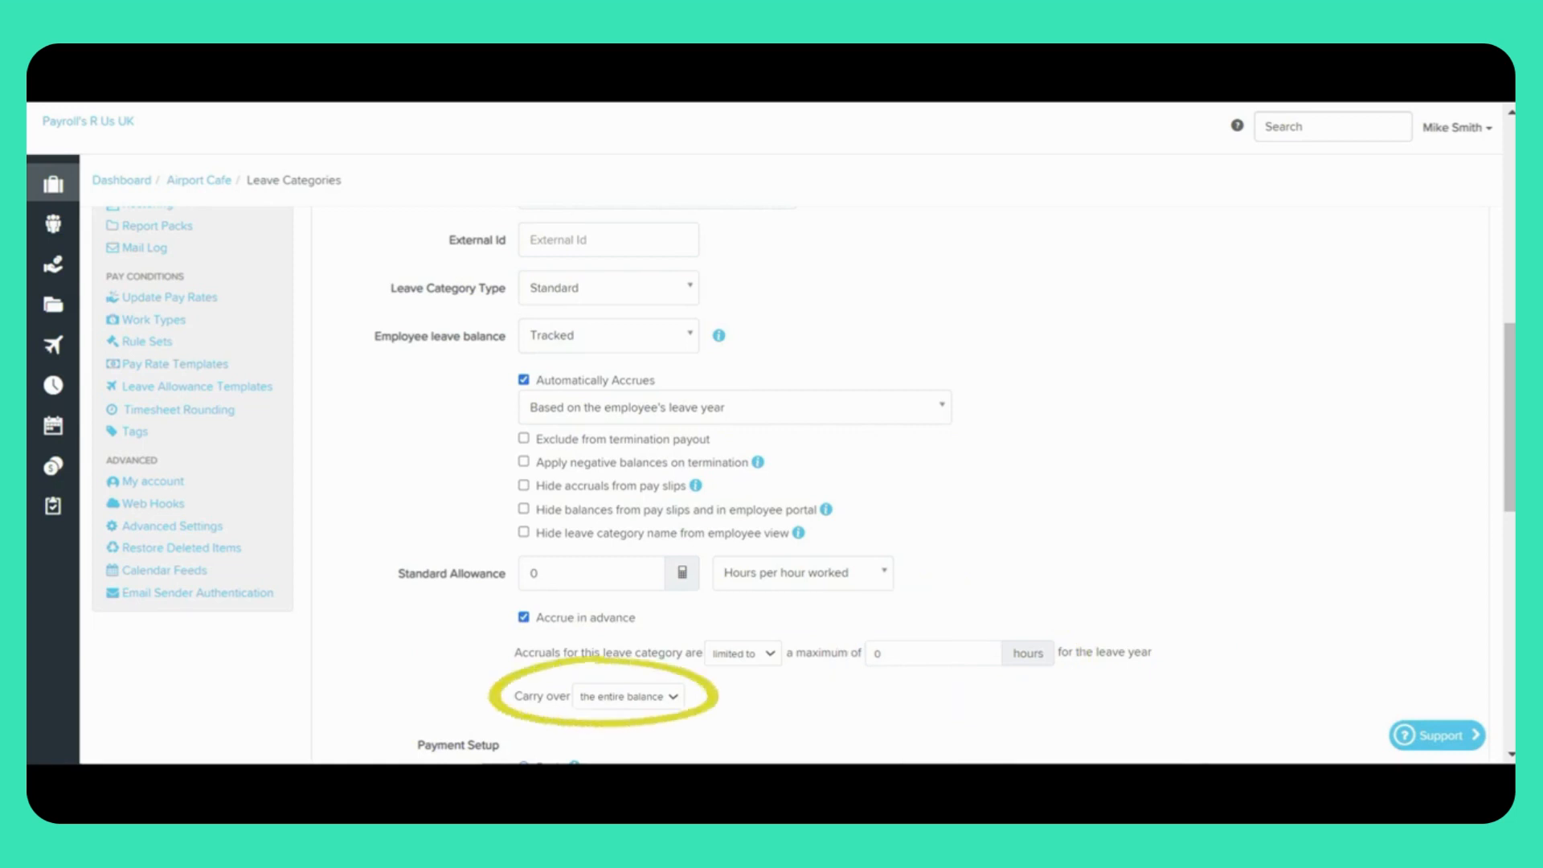
click(628, 697)
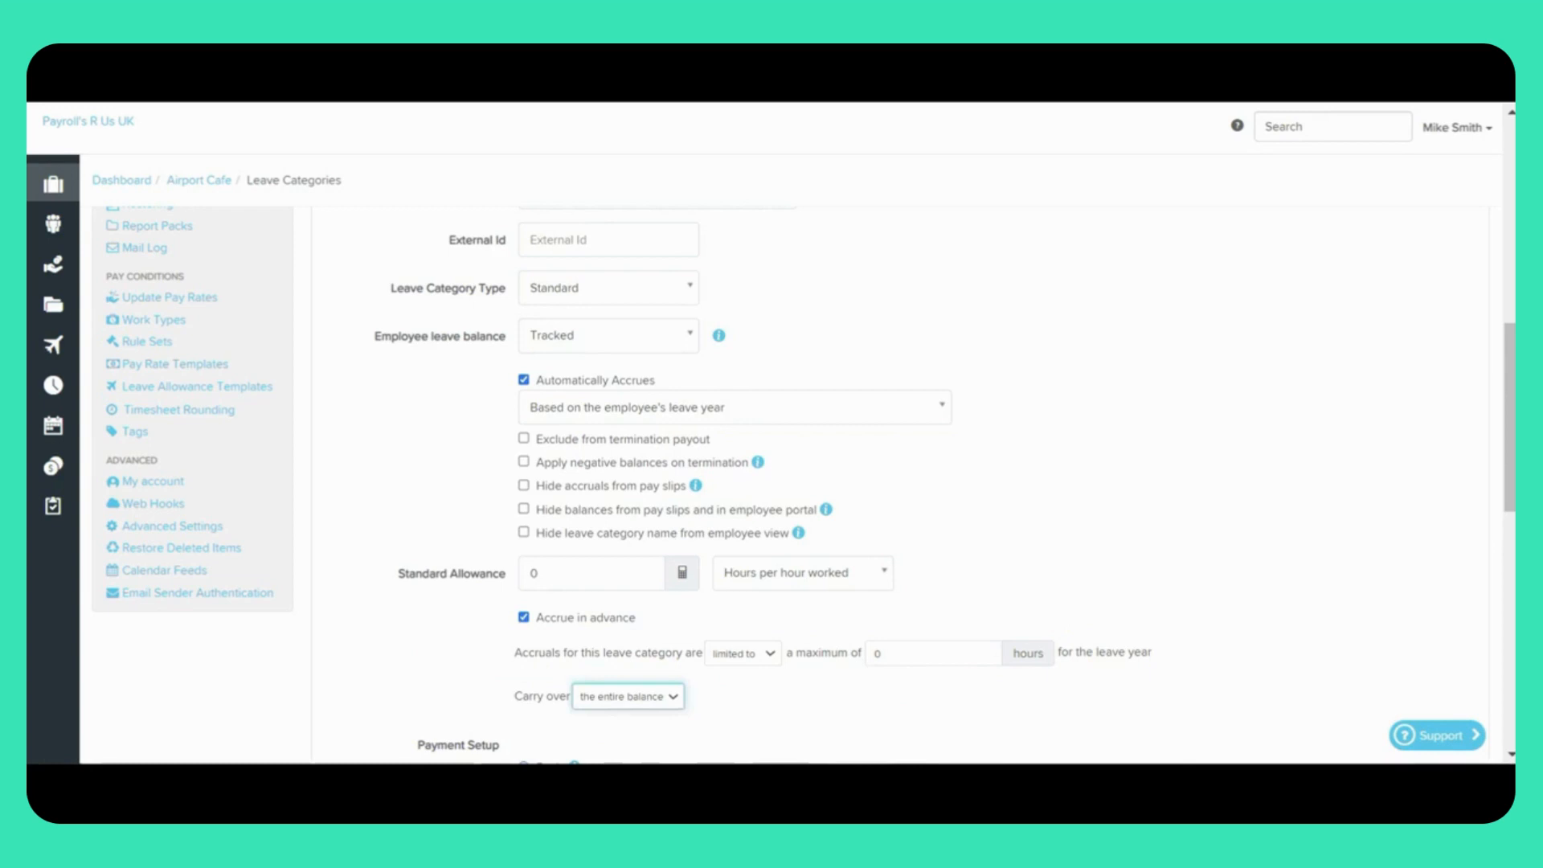
key(Down)
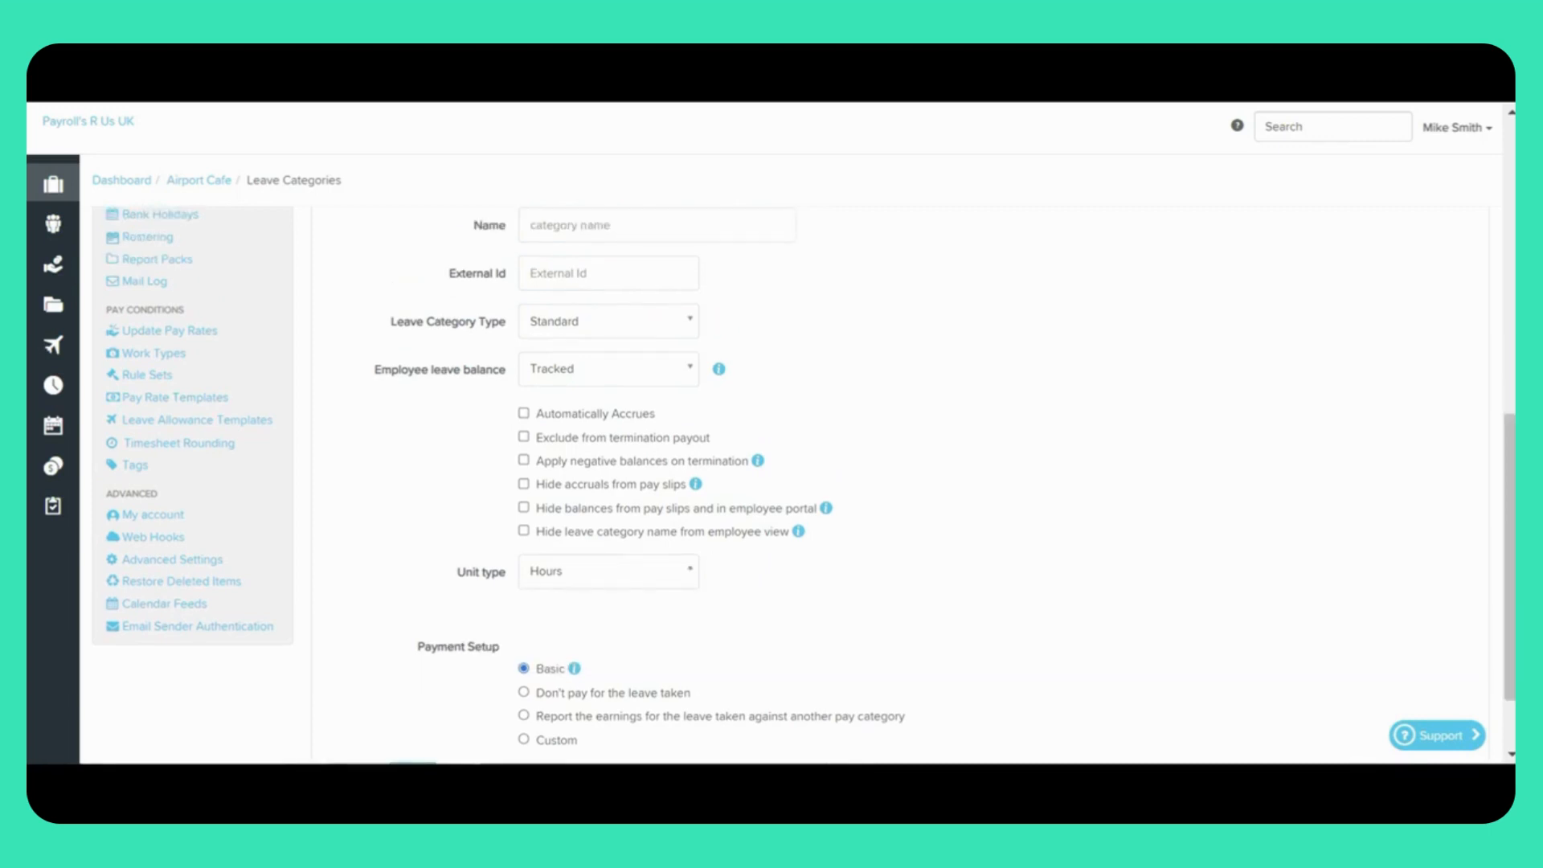
Step: Read the explanation of the Basic payment setup and choose not to pay for the leave taken
scroll(803, 484, down, 2)
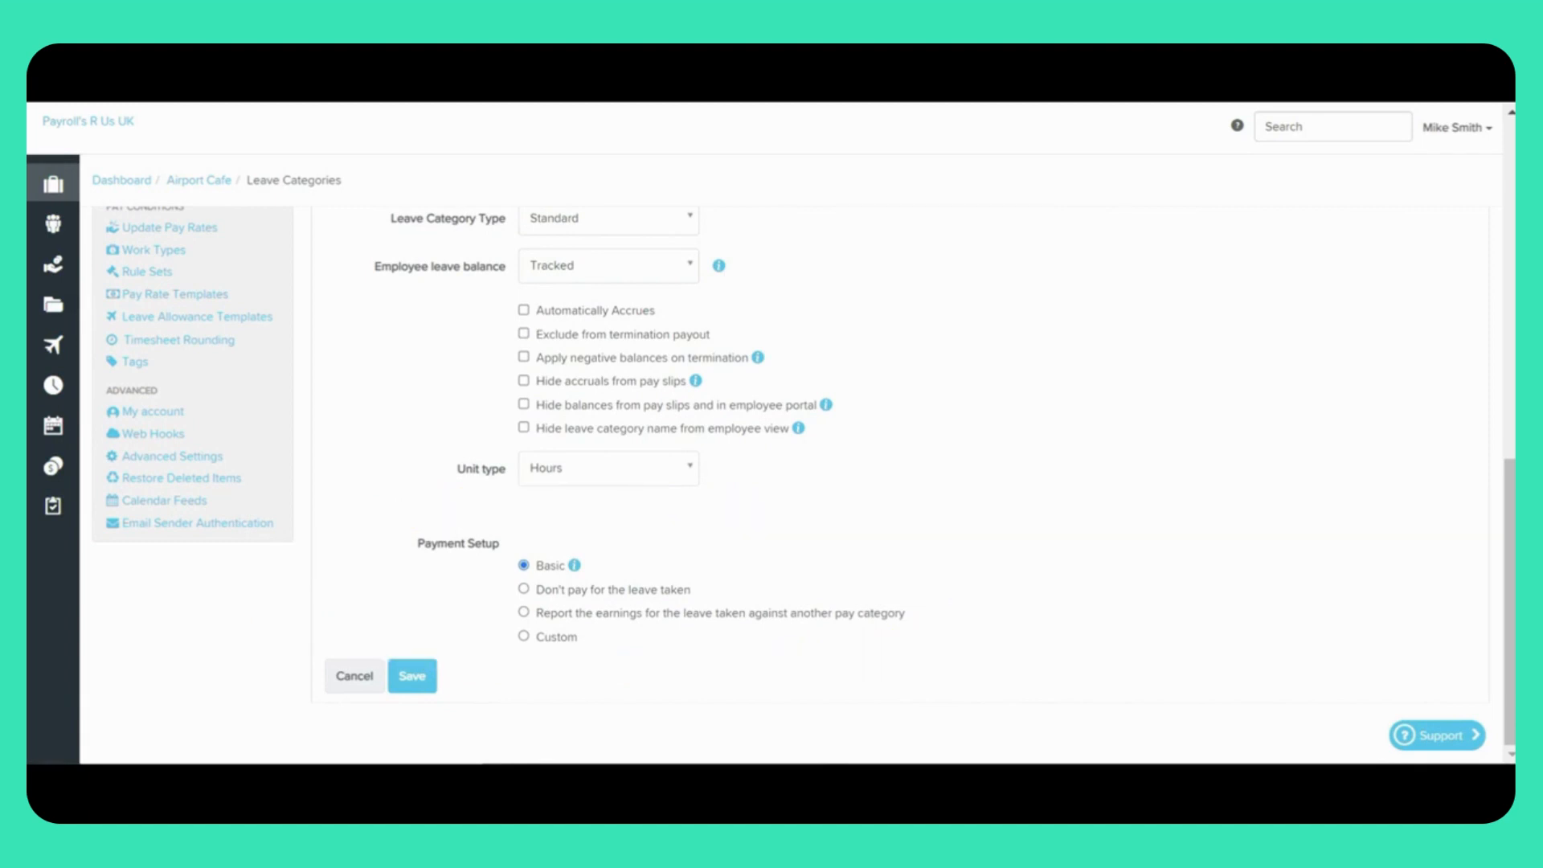
mouse_move(575, 565)
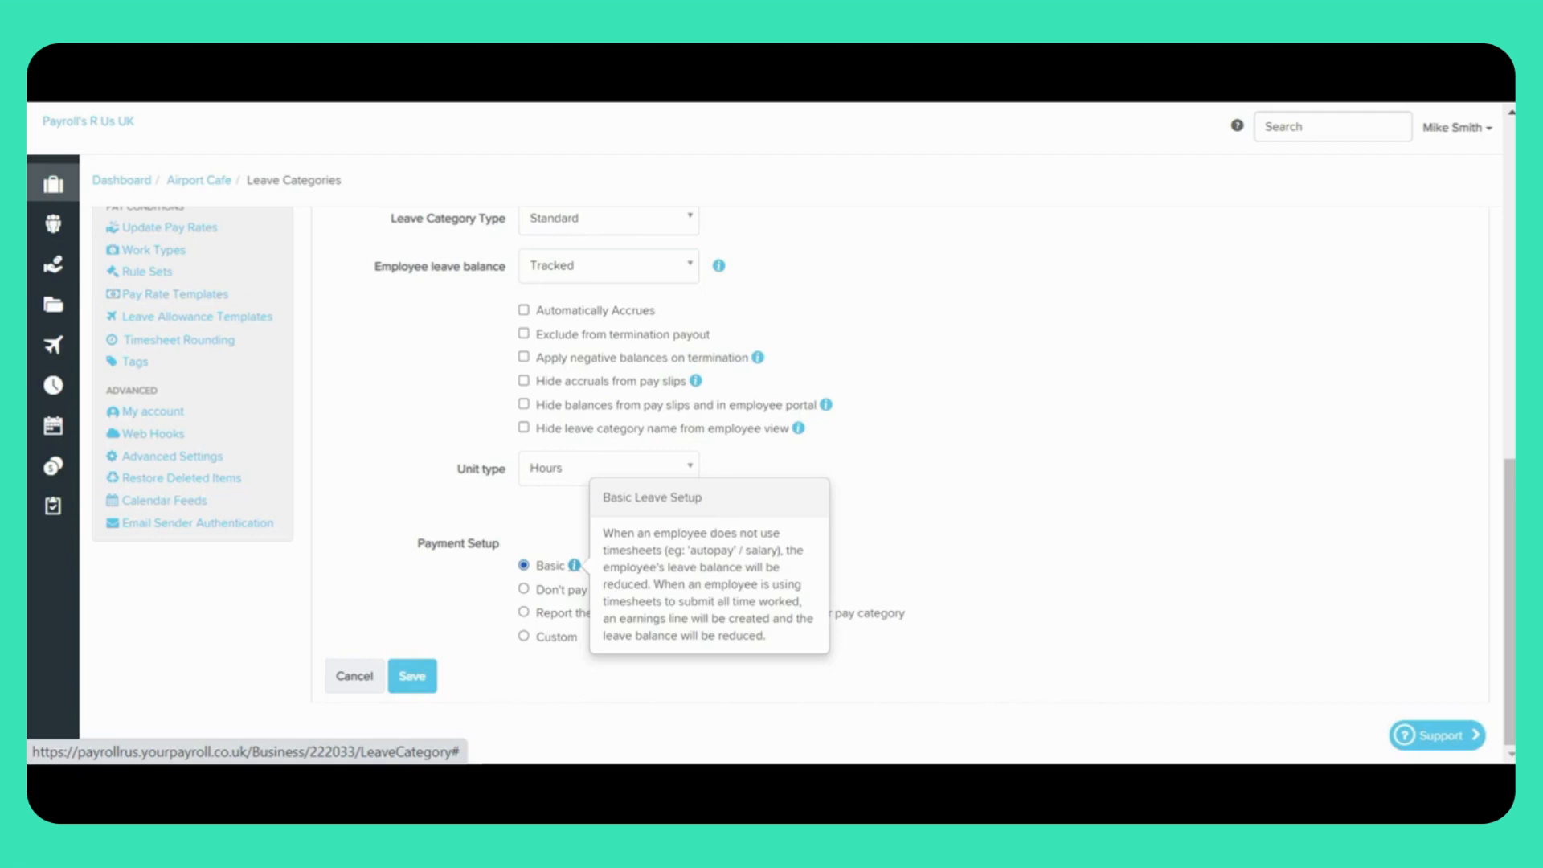
click(524, 589)
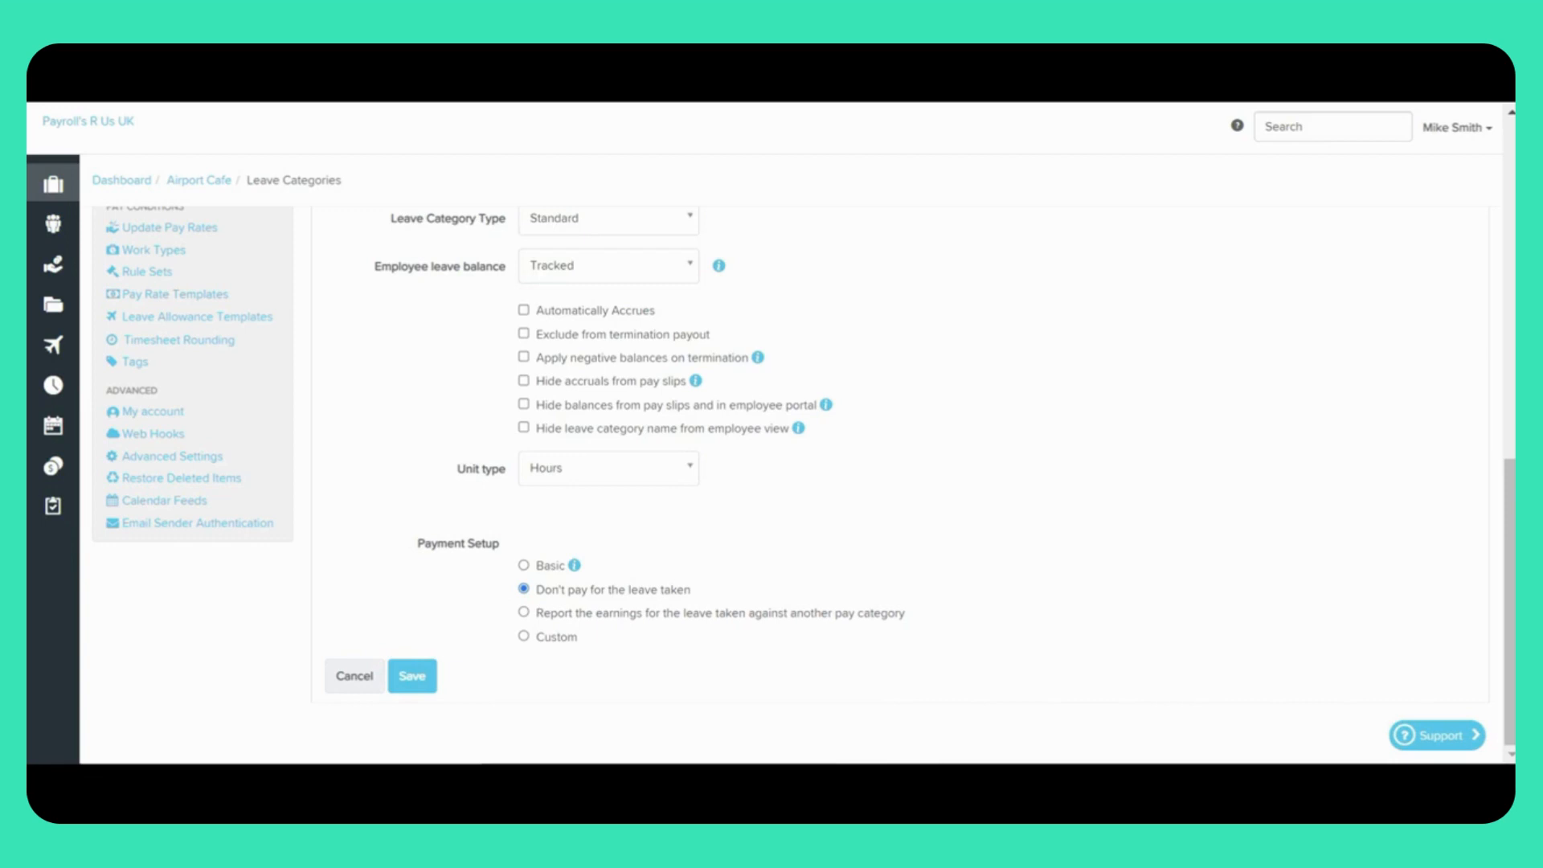
Step: Set the payment setup to report earnings for leave taken against the Hourly Pay category
click(524, 612)
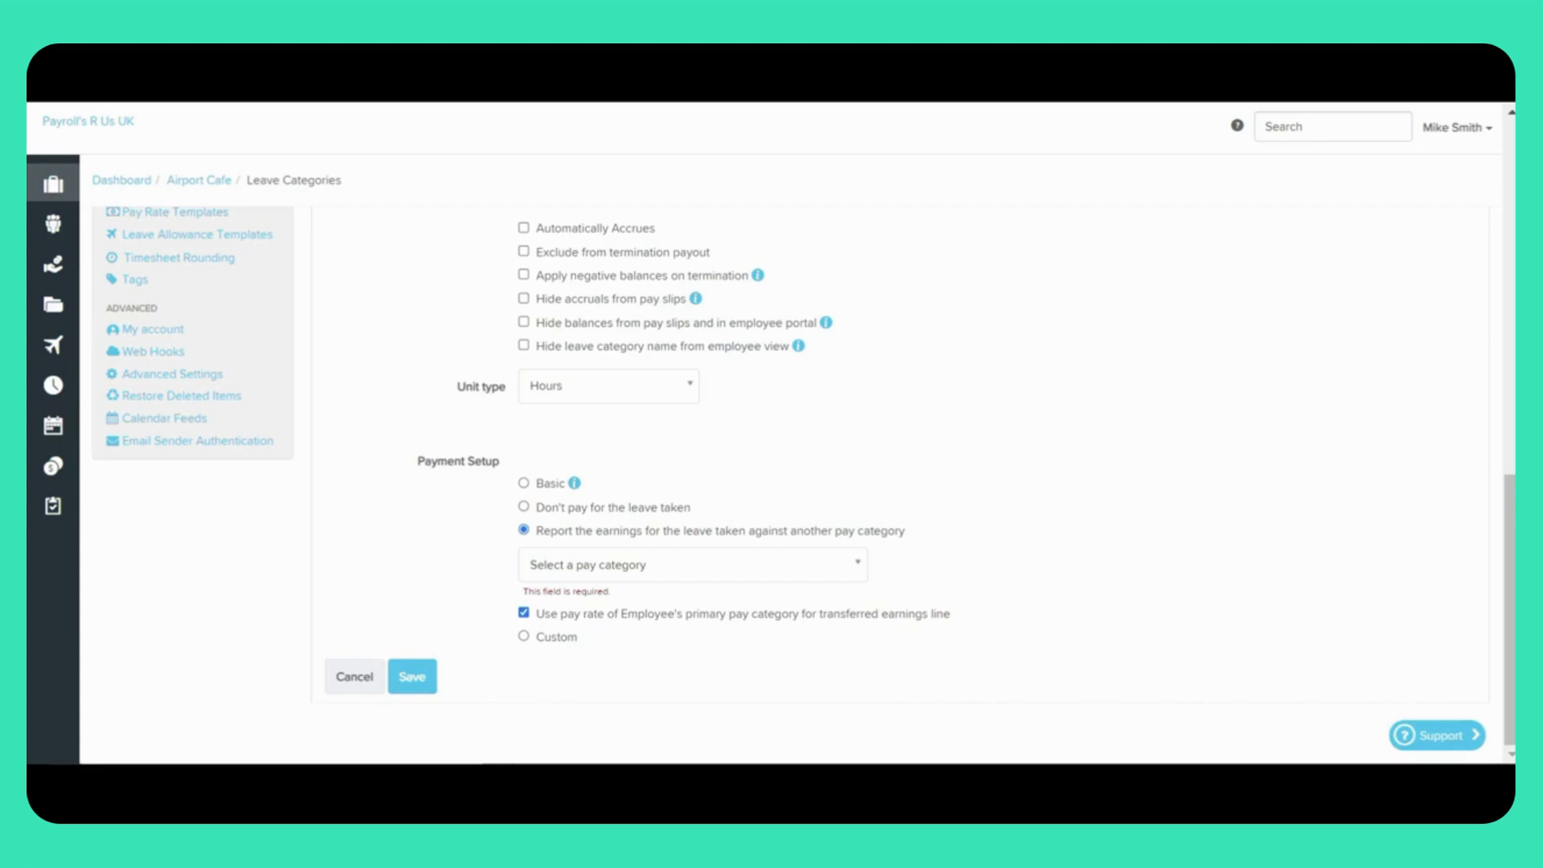
click(693, 565)
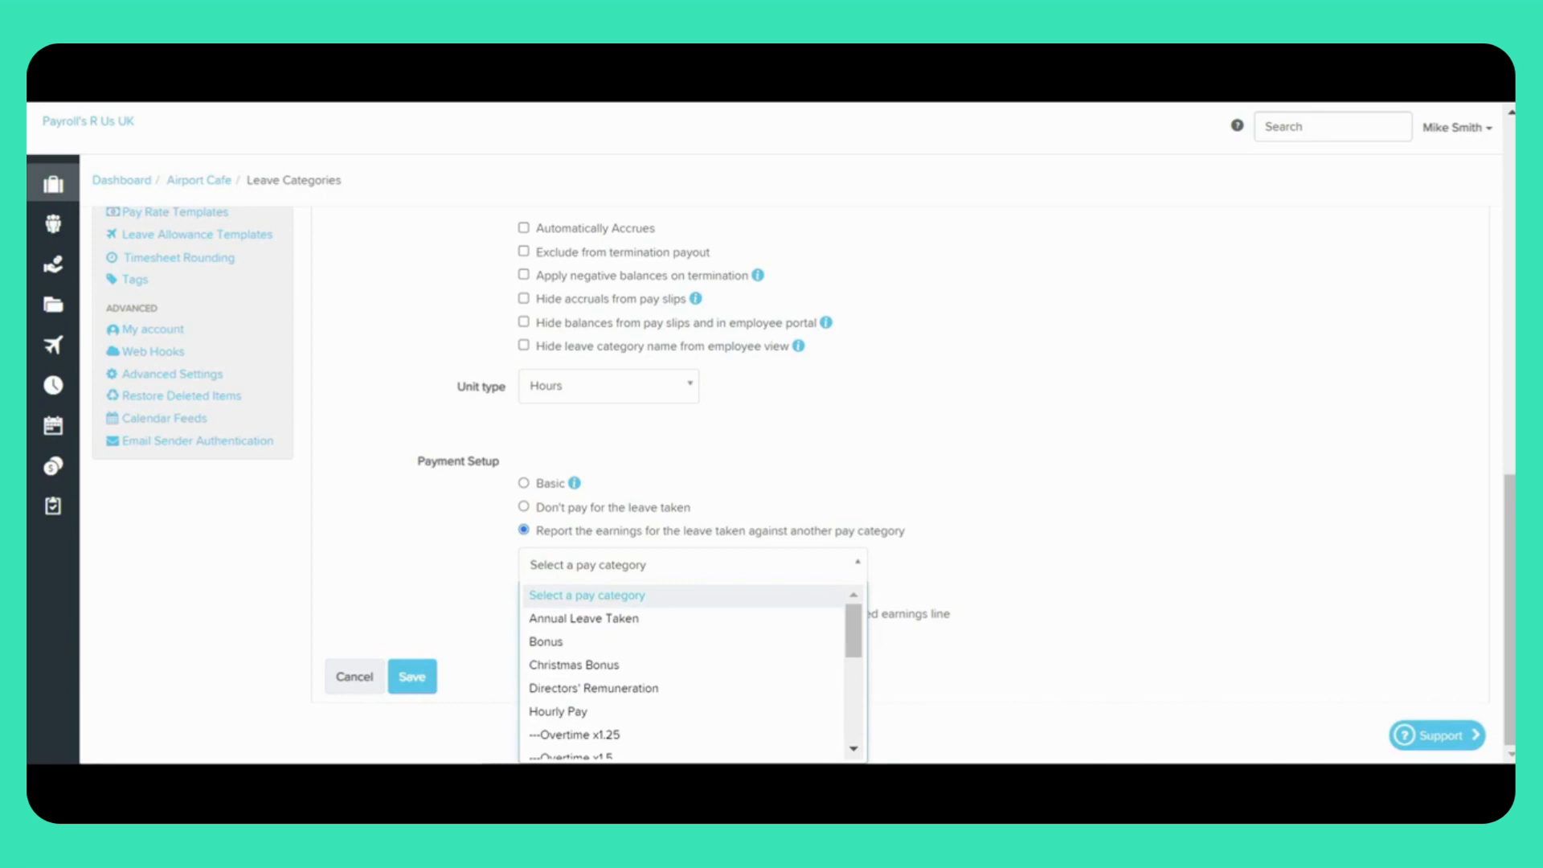
click(557, 712)
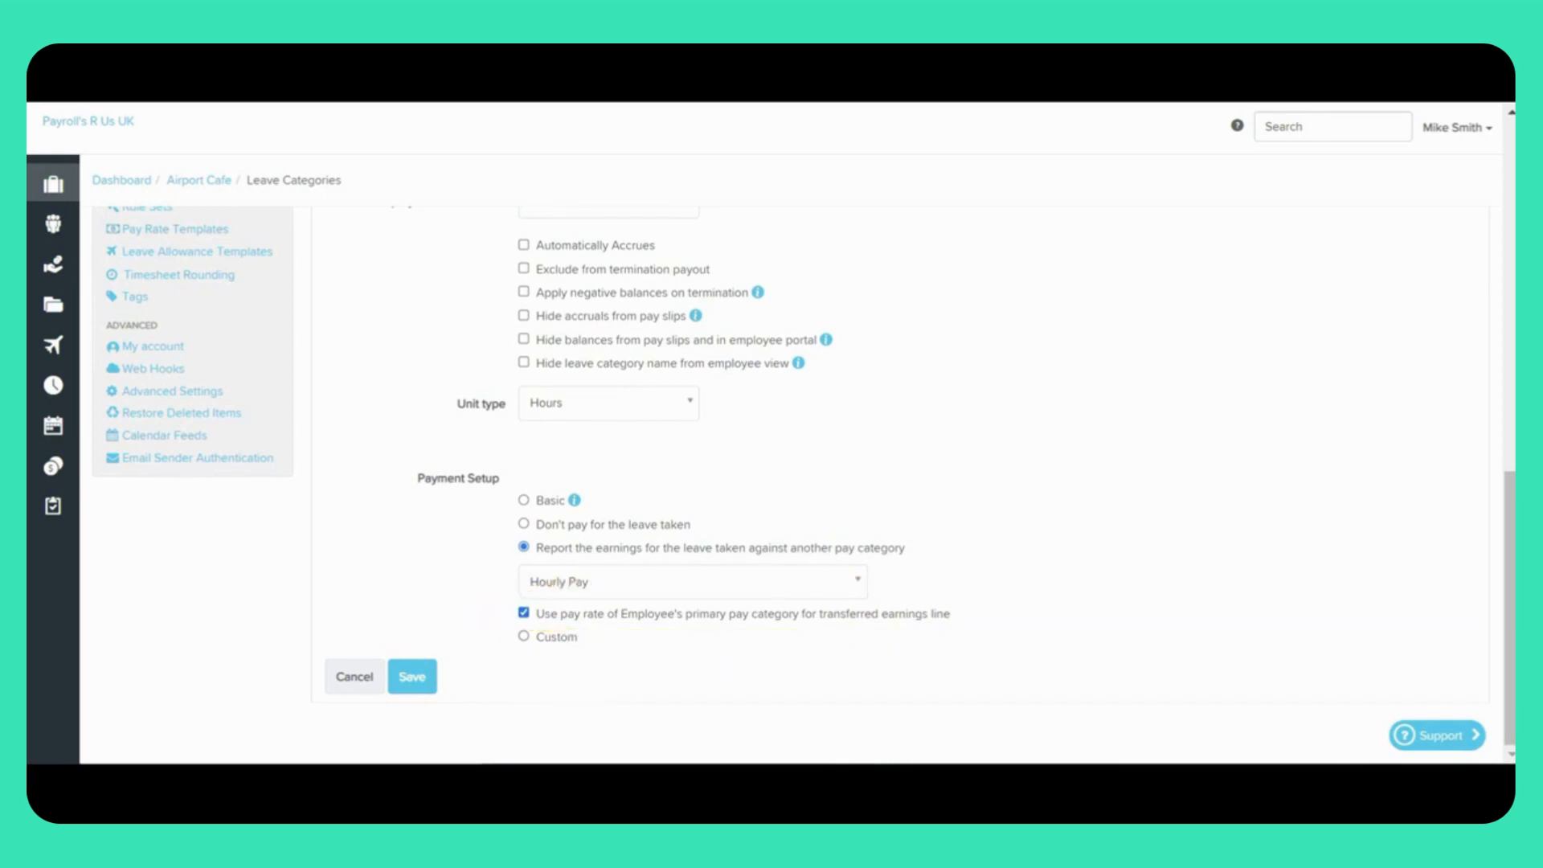
Step: Choose a custom payment setup that deducts hours from Hourly Pay and transfers them to Overtime x1.25
click(524, 636)
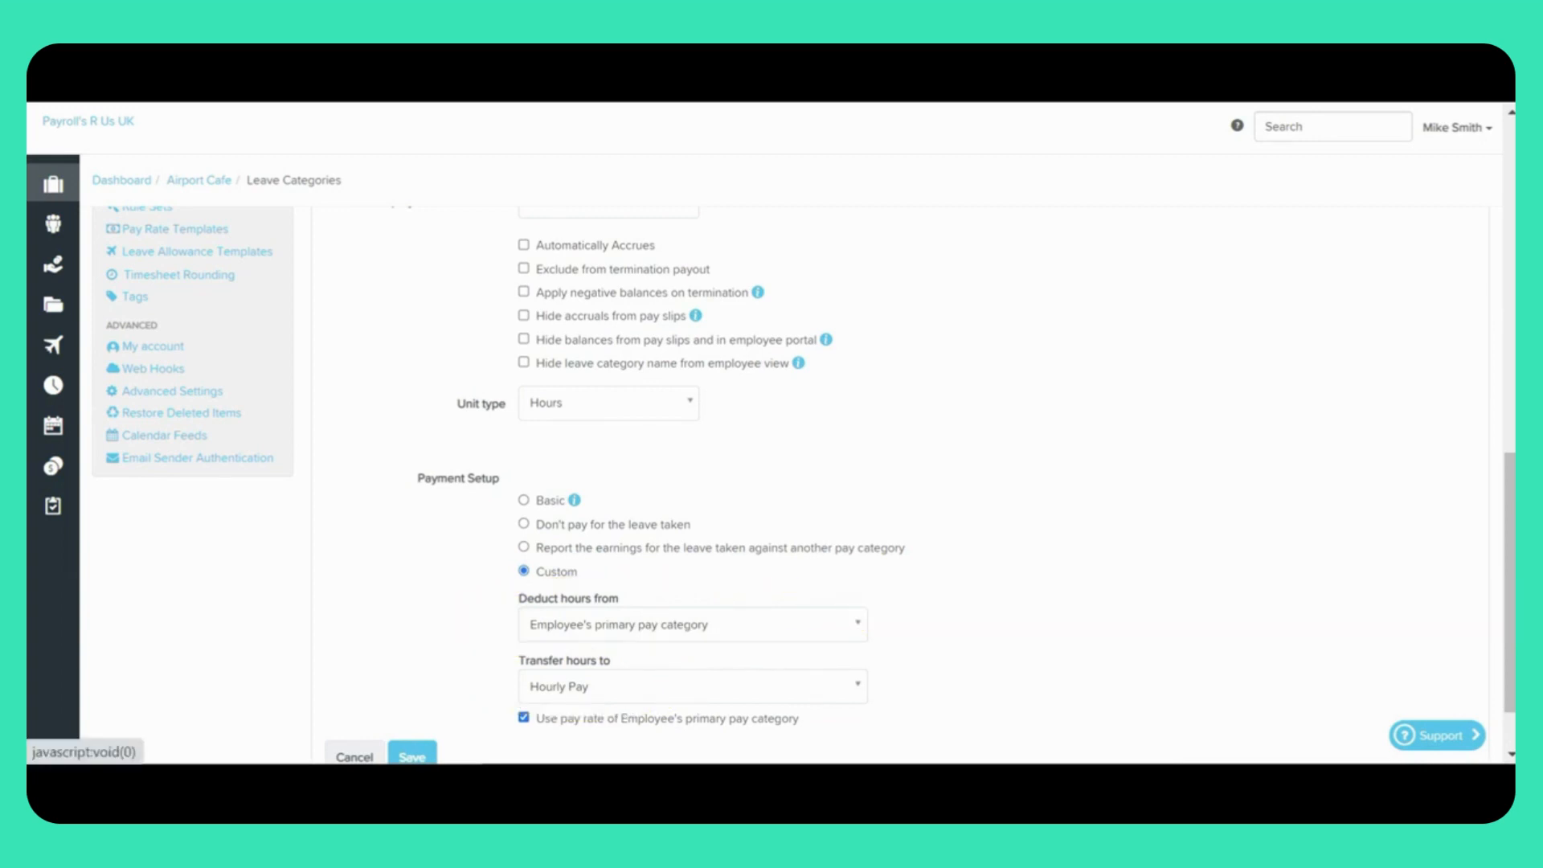
click(692, 624)
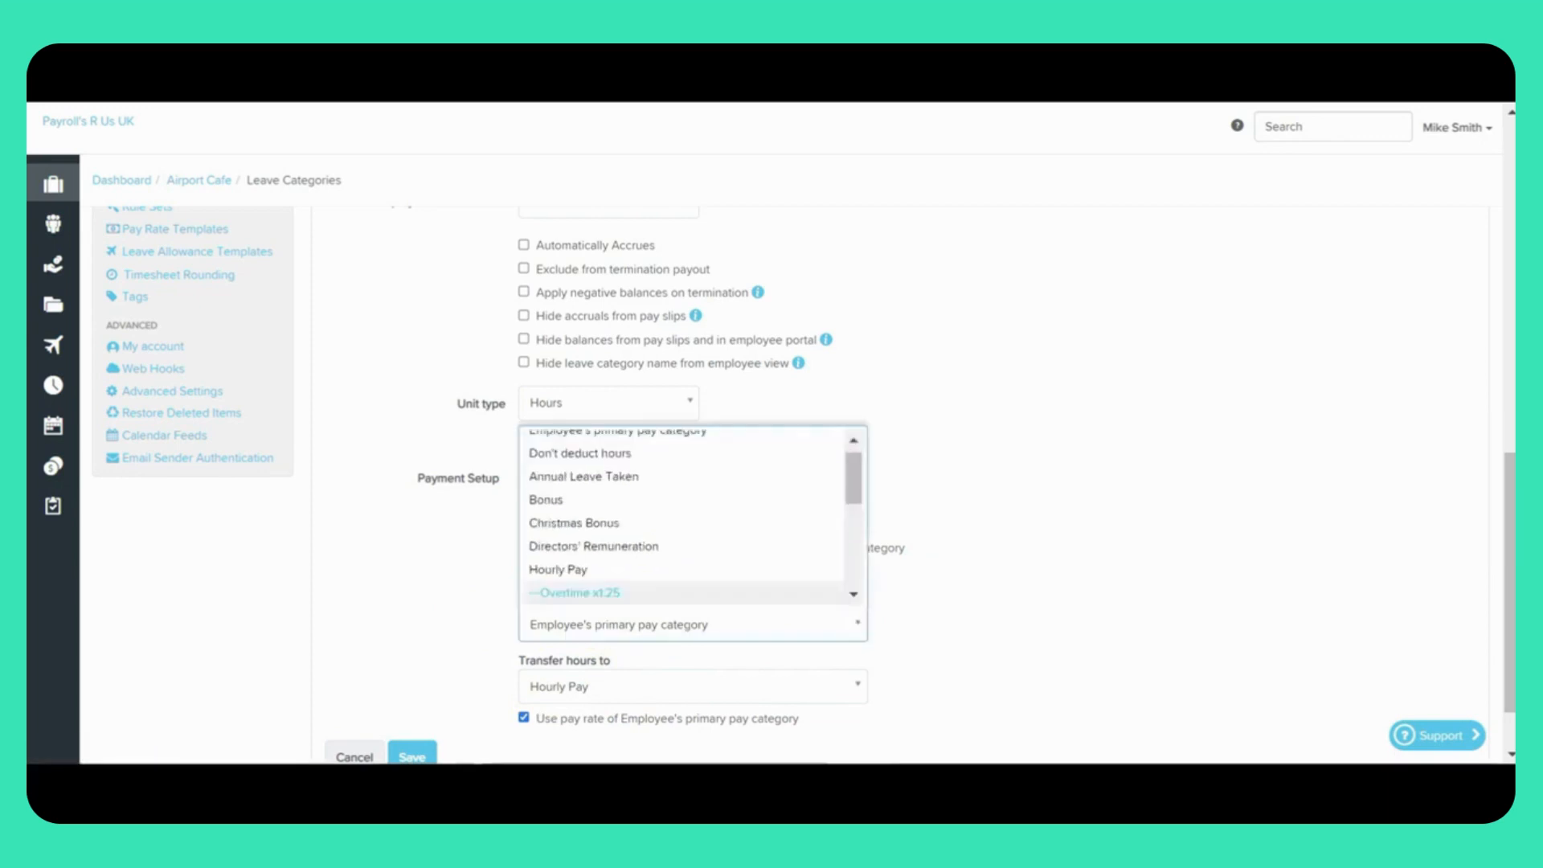
click(611, 569)
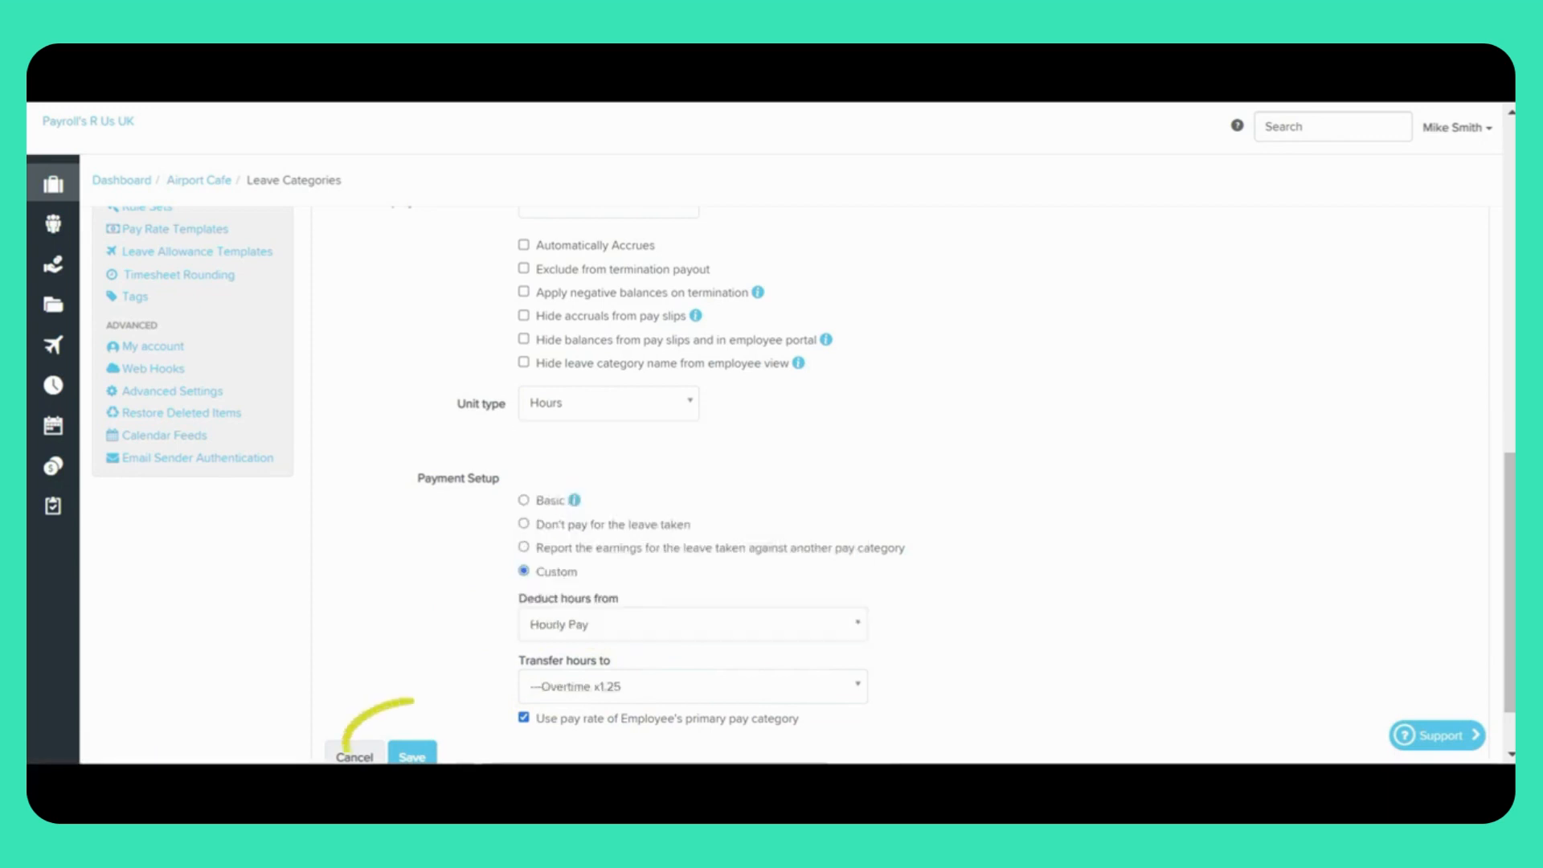